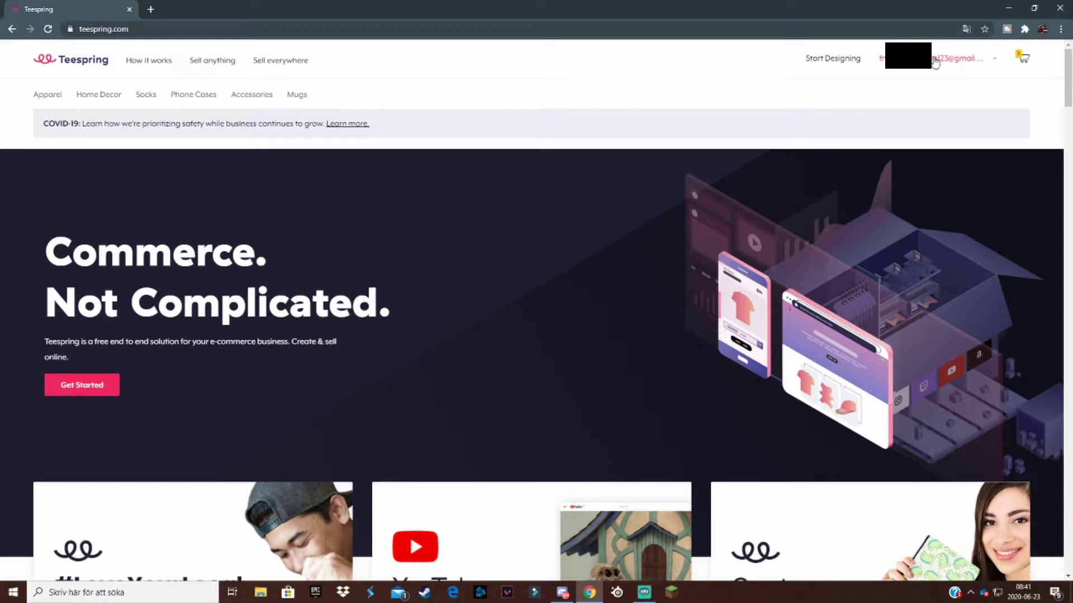
- Create a new storefront named "Starix's Merch" from the account's storefronts page
left_click(935, 63)
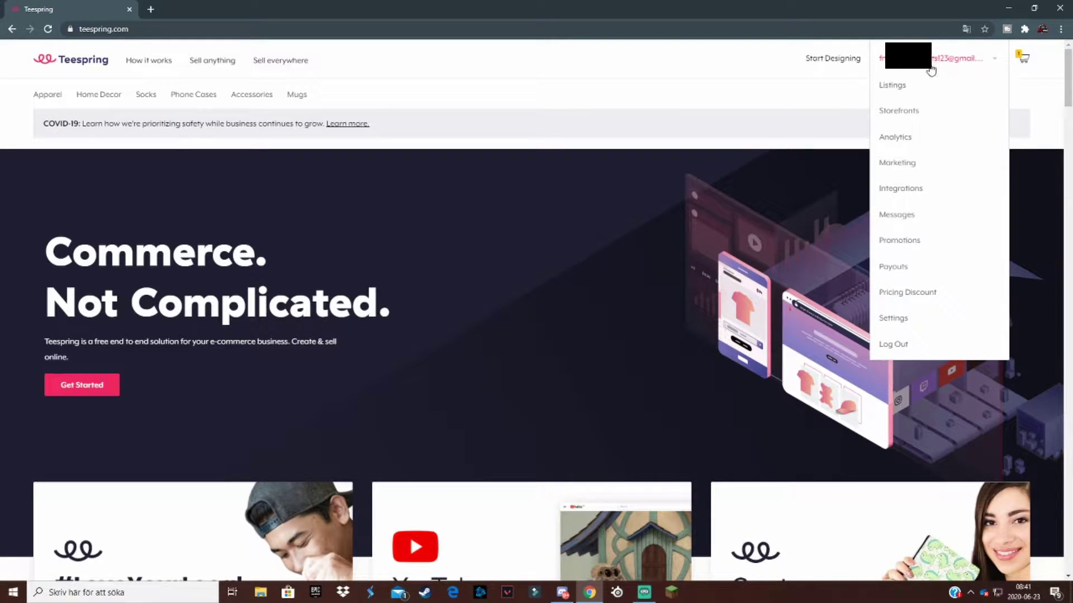
left_click(898, 110)
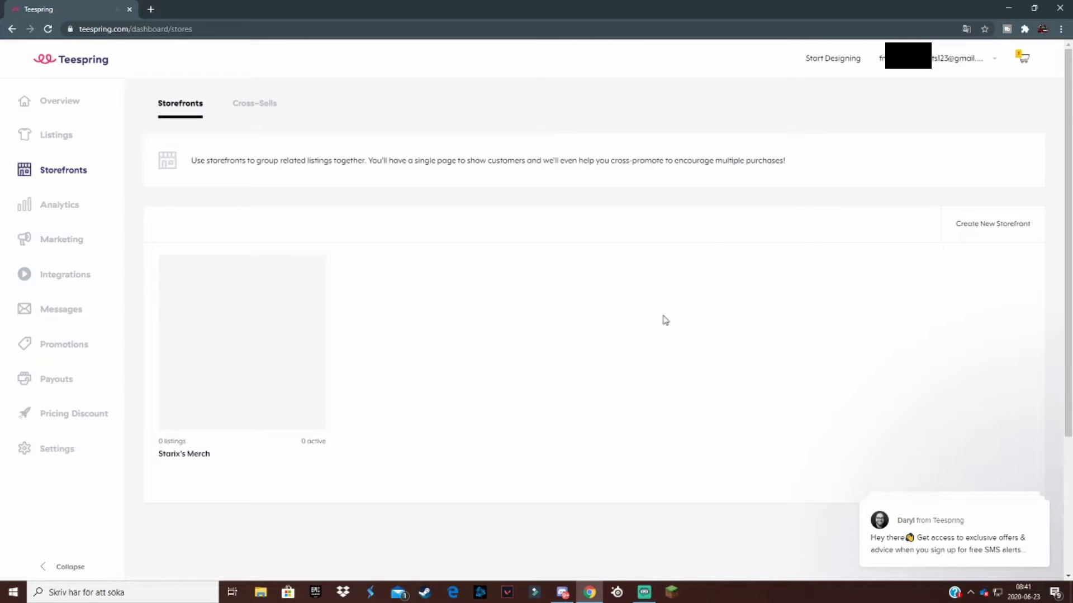
mouse_move(314, 275)
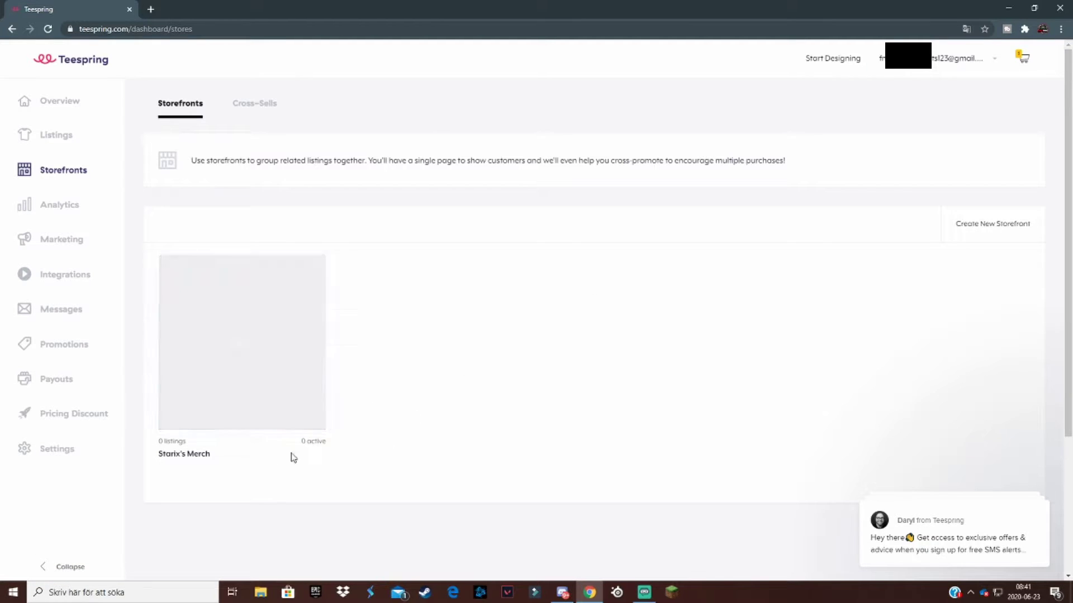
left_click(998, 224)
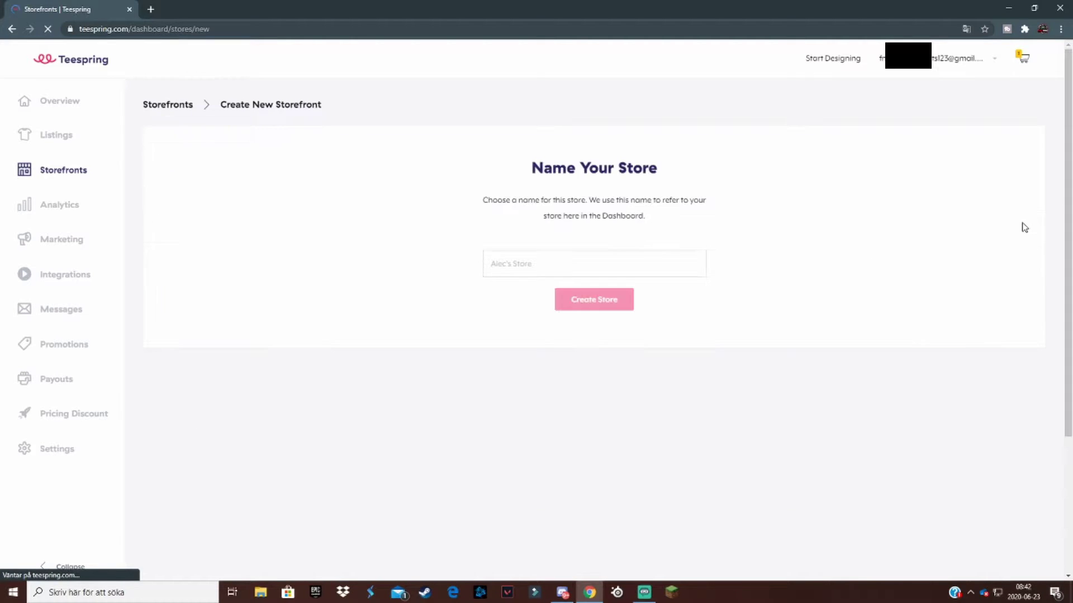
left_click(534, 270)
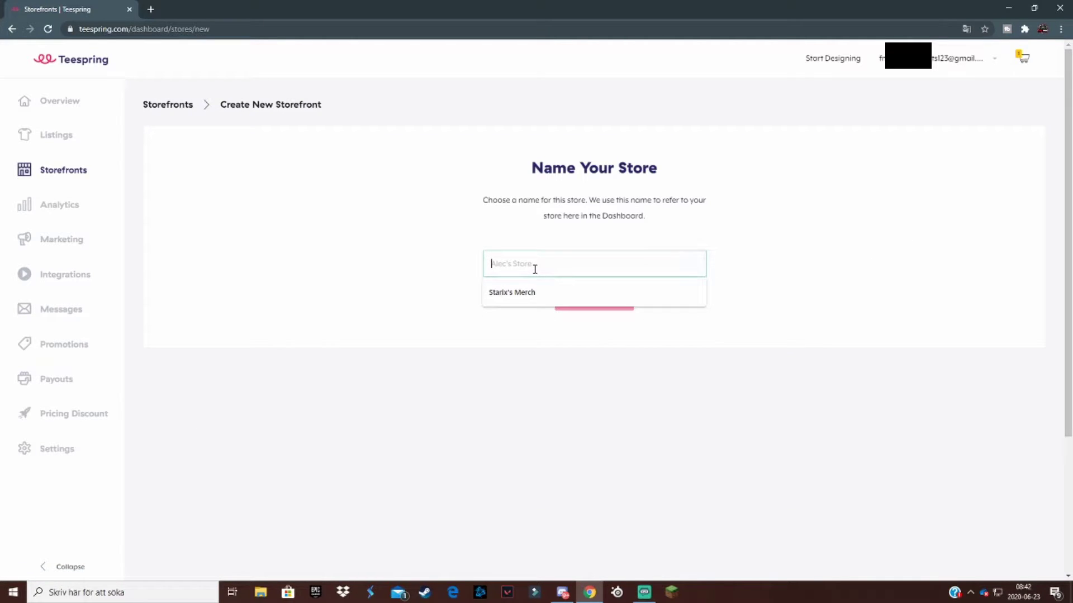
left_click(519, 292)
left_click(578, 313)
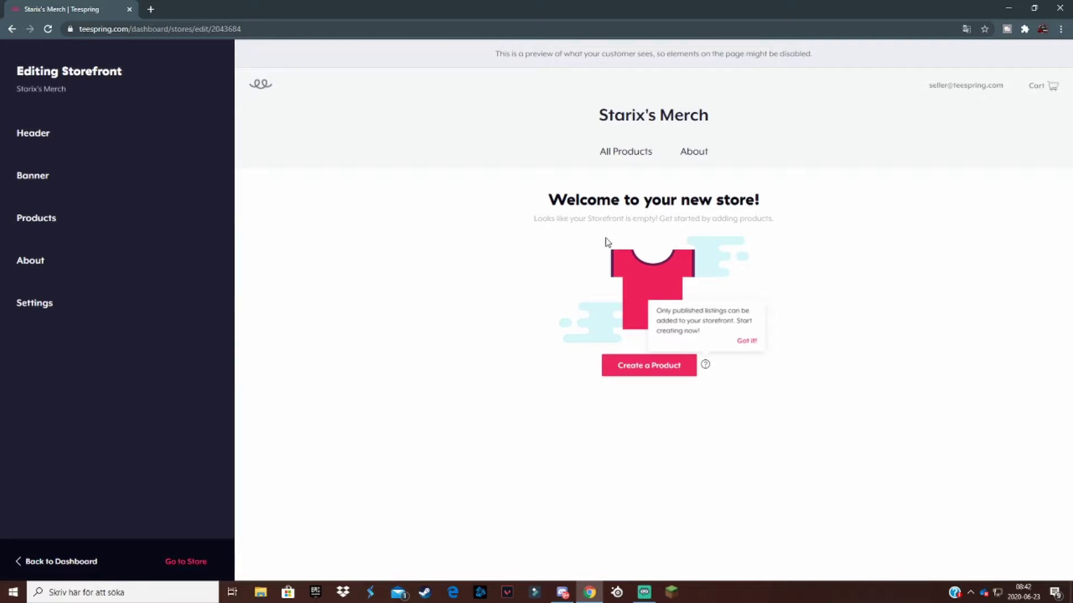
- Start creating a product for the new store and choose the Long Sleeve Tees category under Apparel
left_click(650, 366)
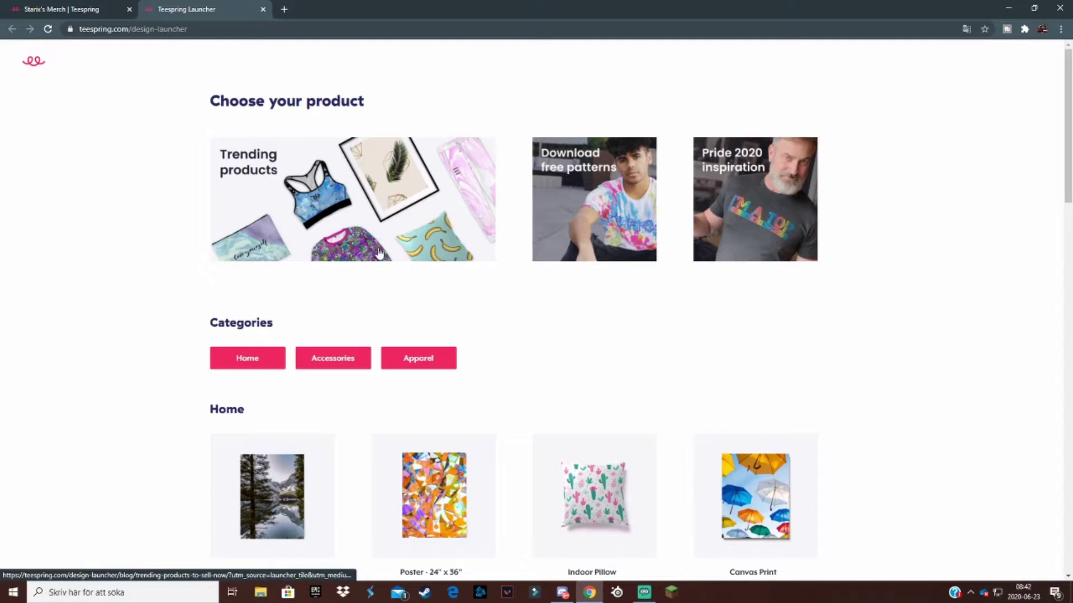
middle_click(172, 348)
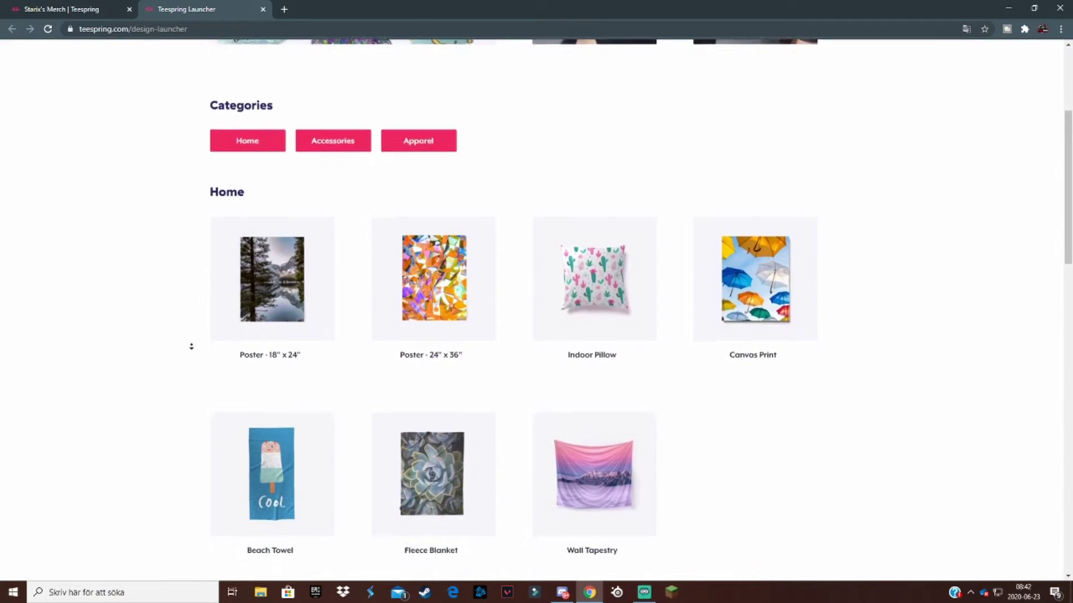
left_click(248, 329)
scroll(199, 400, "down", 13)
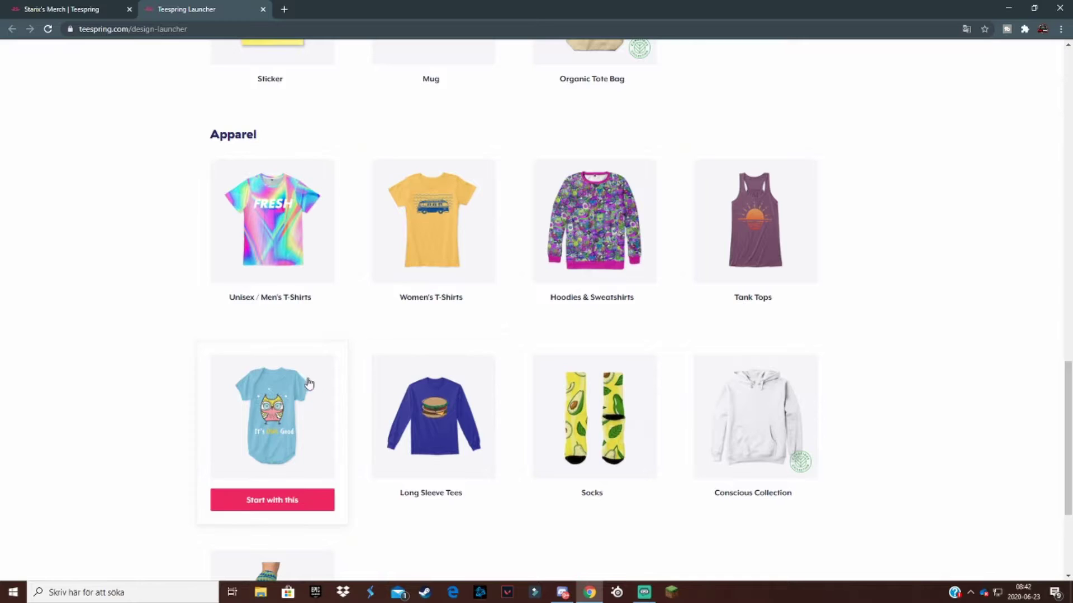
scroll(187, 407, "down", 4)
middle_click(162, 448)
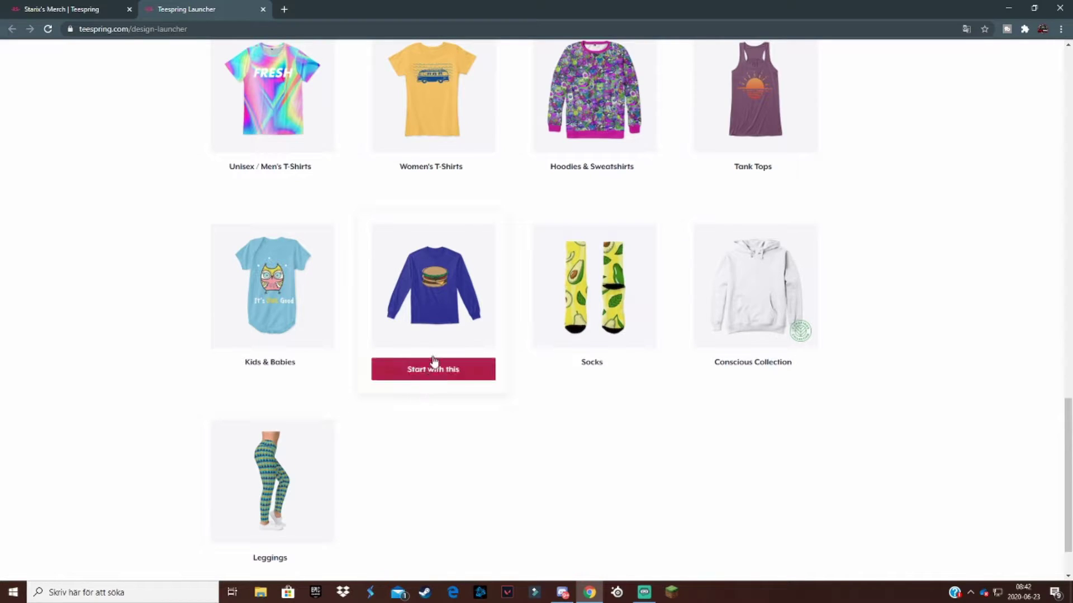
left_click(431, 368)
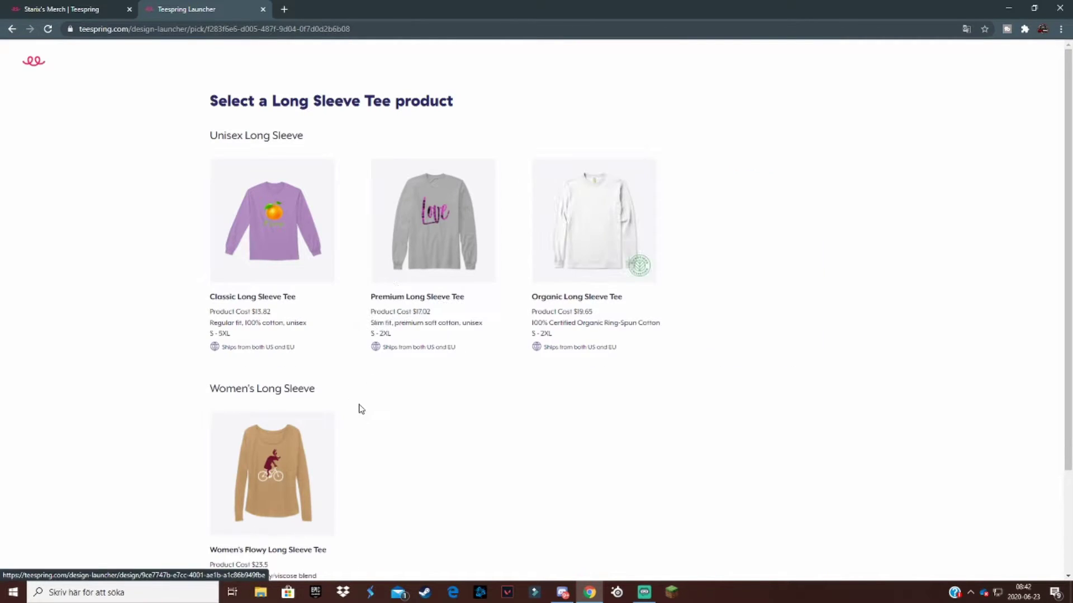
- Start designing the Premium Long Sleeve Tee as a product to sell
scroll(351, 412, "down", 3)
scroll(436, 427, "up", 1)
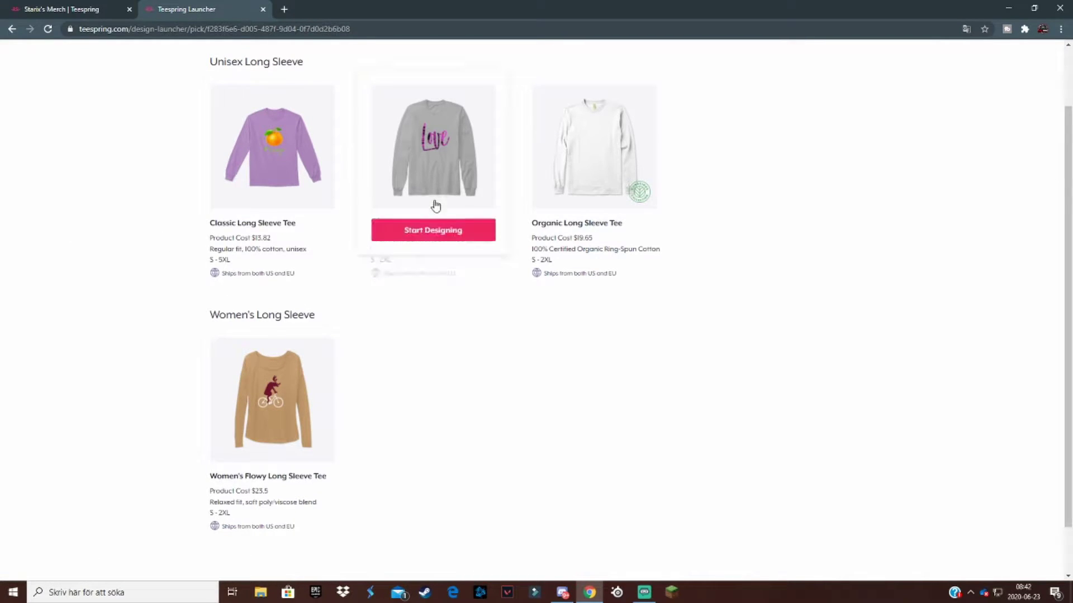
left_click(427, 229)
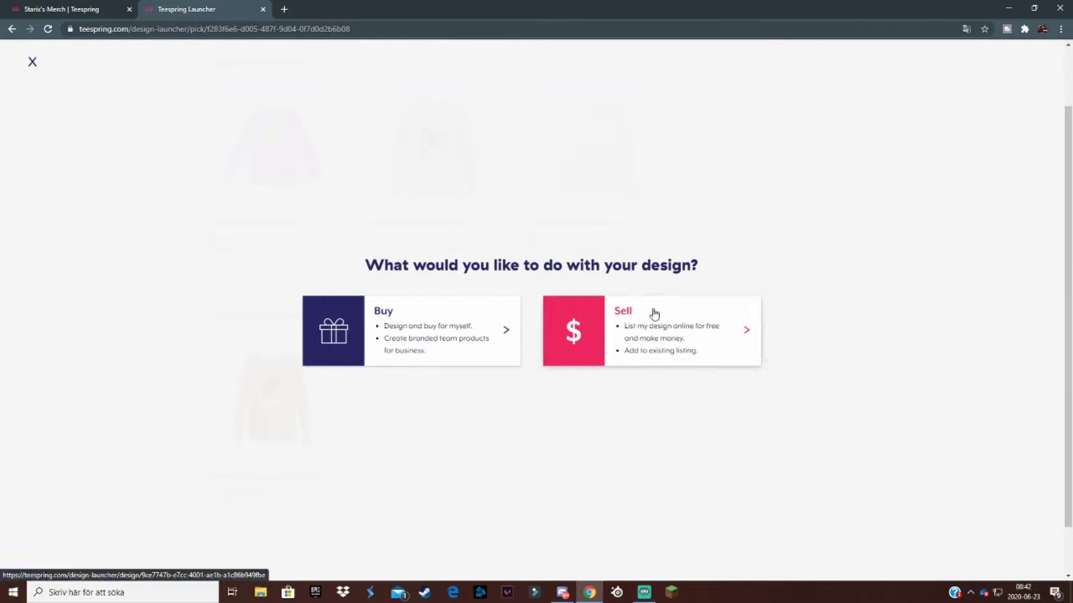
left_click(675, 326)
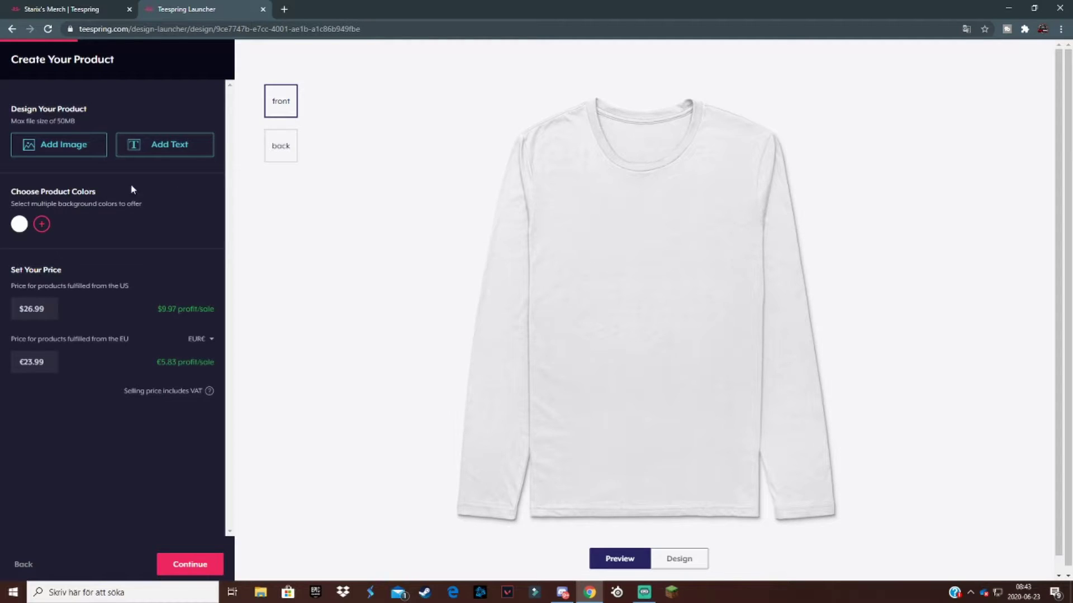
- Add the image 1-1000 from the Dokument folder to the shirt's front and shrink it to about 7.77" x 7.77"
left_click(59, 143)
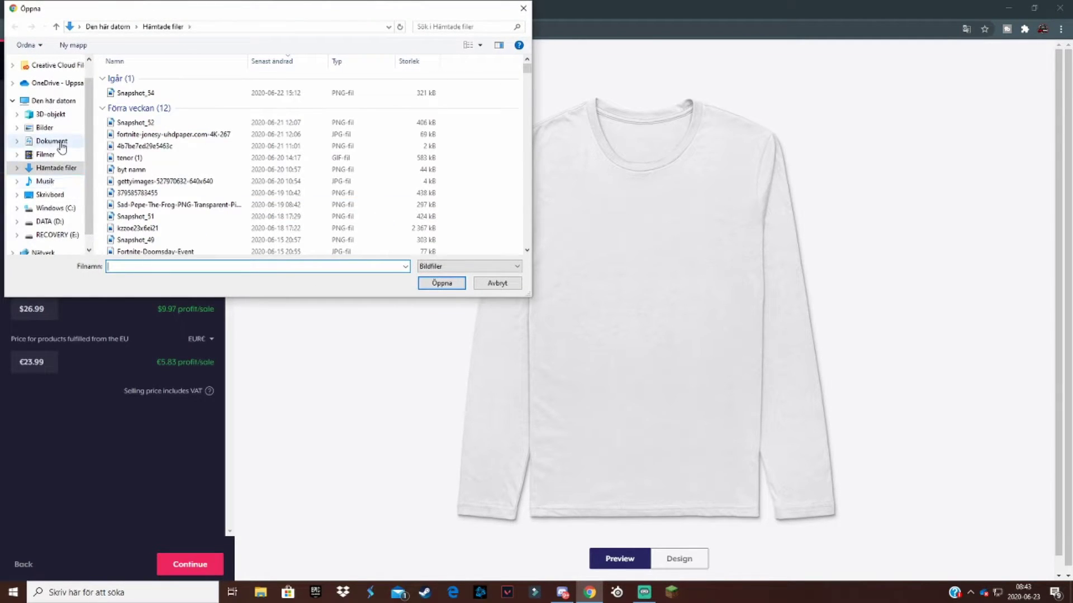
left_click(60, 143)
scroll(302, 184, "down", 1)
left_click(229, 213)
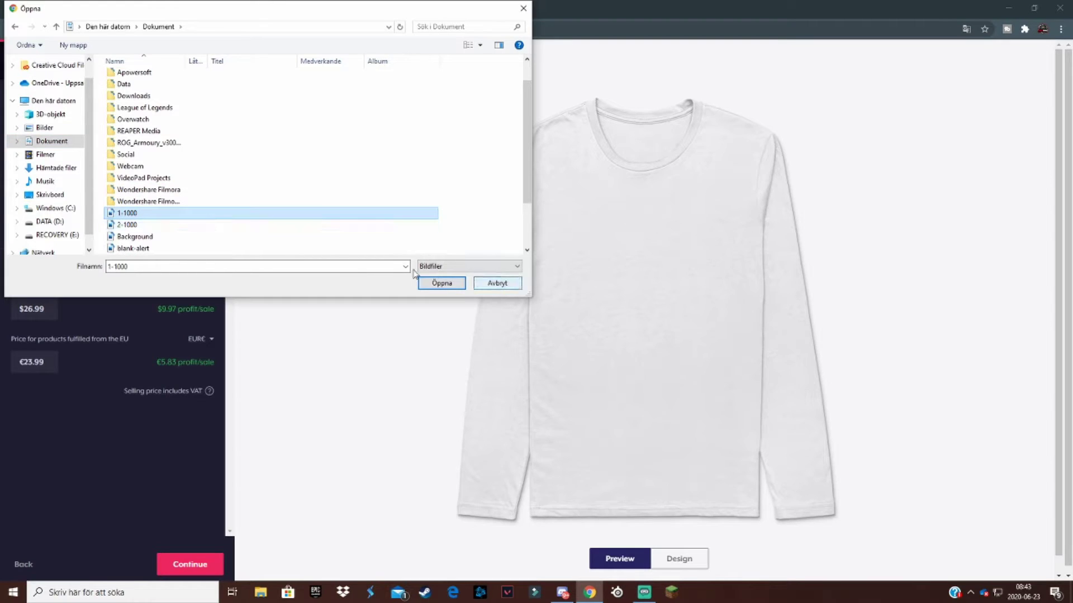
left_click(432, 283)
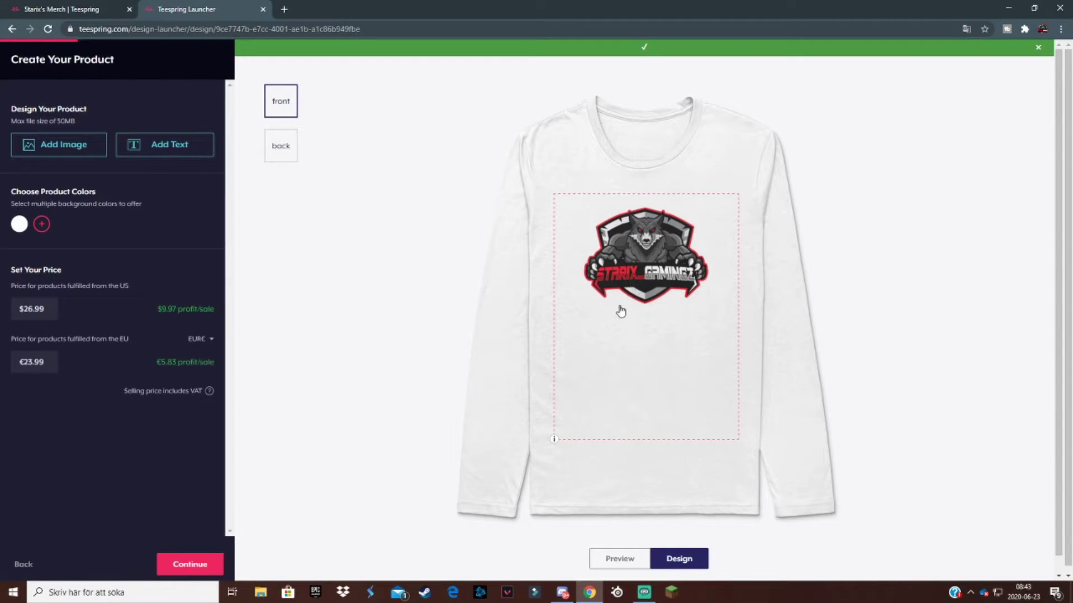
left_click(629, 292)
left_click_drag(708, 320, 681, 295)
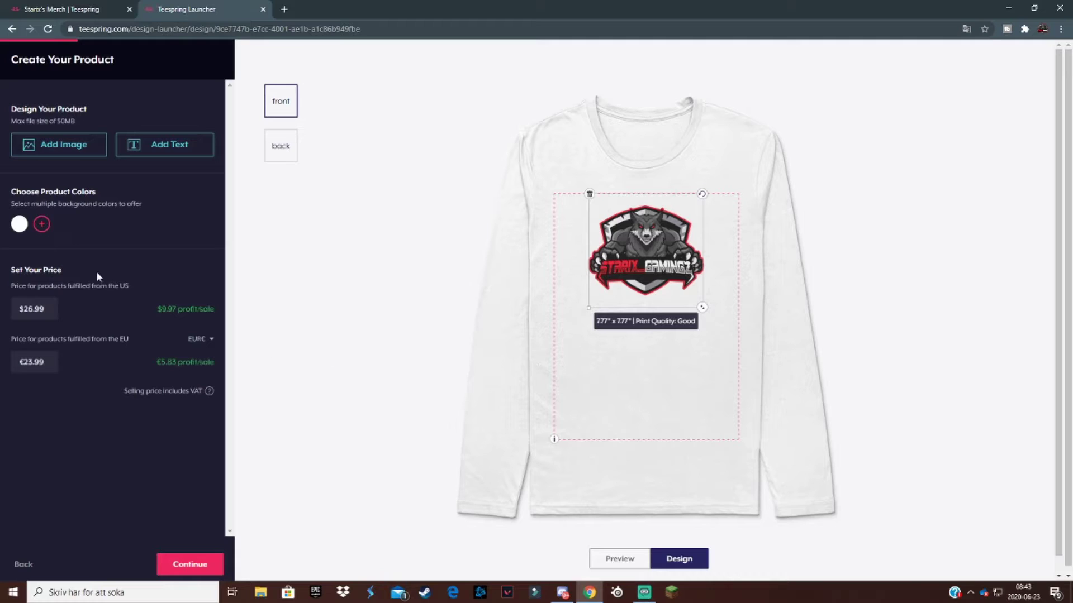
- Set the price for products fulfilled from the US to $25, keeping the EU price as it is
double_click(56, 310)
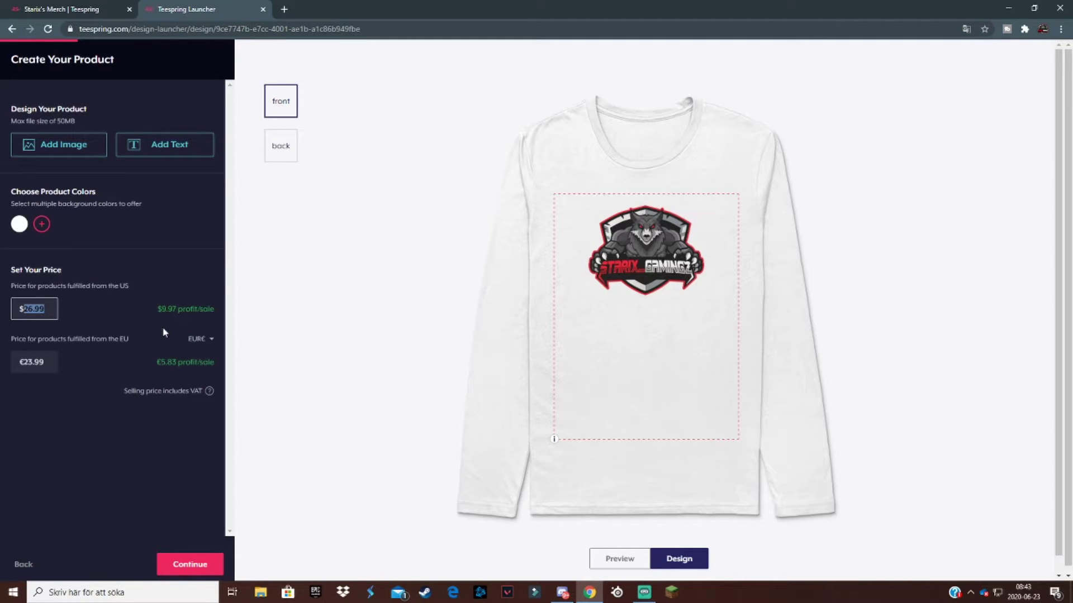
left_click_drag(158, 309, 166, 310)
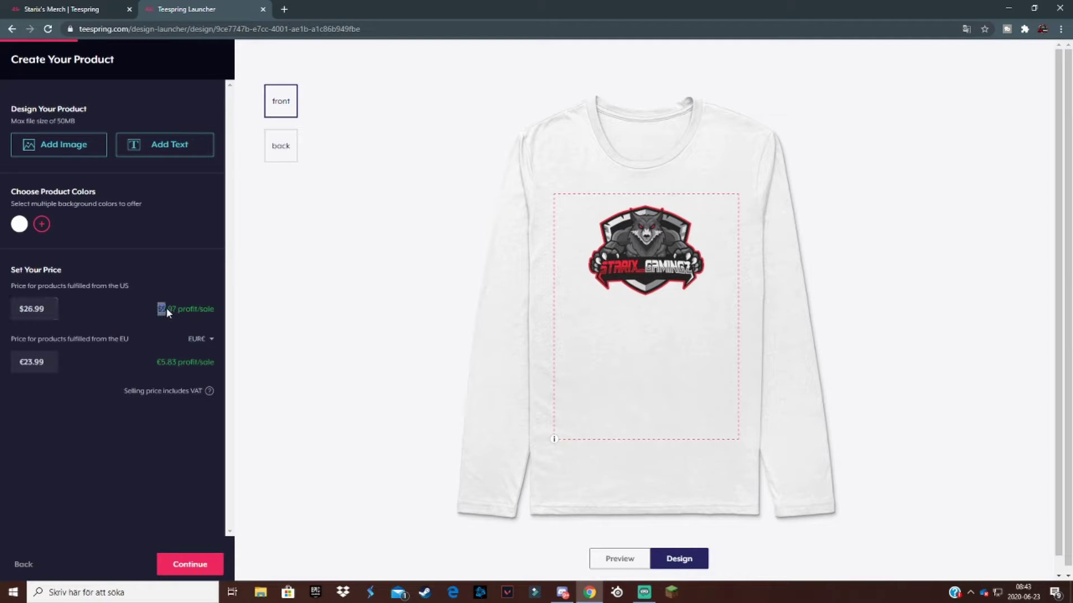
left_click(177, 311)
double_click(22, 311)
type("100")
key("BackSpace")
key("BackSpace")
key("BackSpace")
type("25")
left_click_drag(127, 287, 168, 285)
left_click(83, 347)
double_click(37, 362)
key("Return")
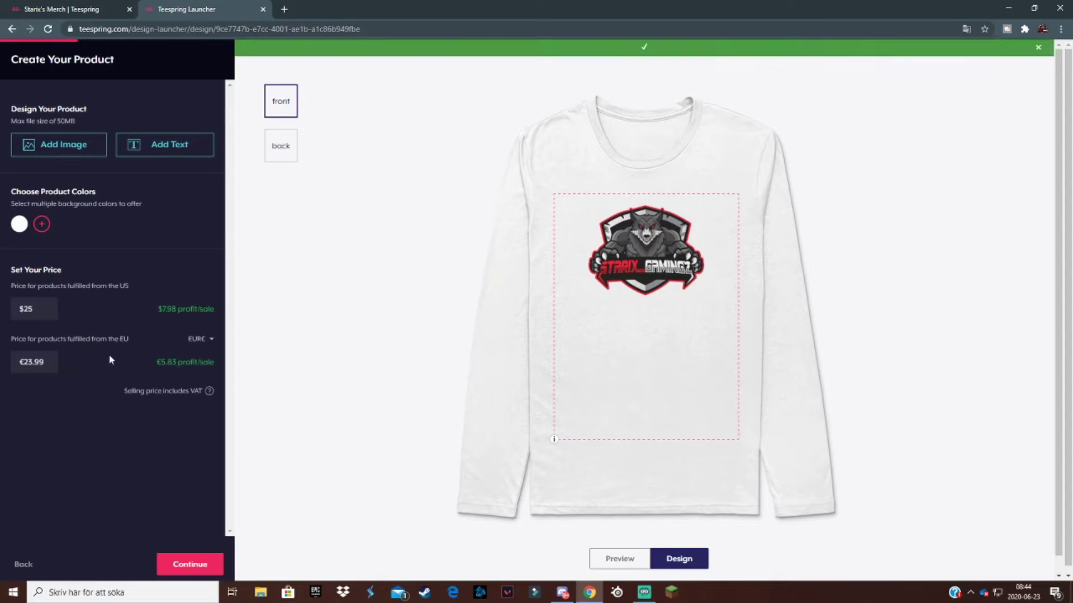
- Offer the tee in Indigo instead of white and continue to the additional products
left_click(40, 224)
left_click(144, 137)
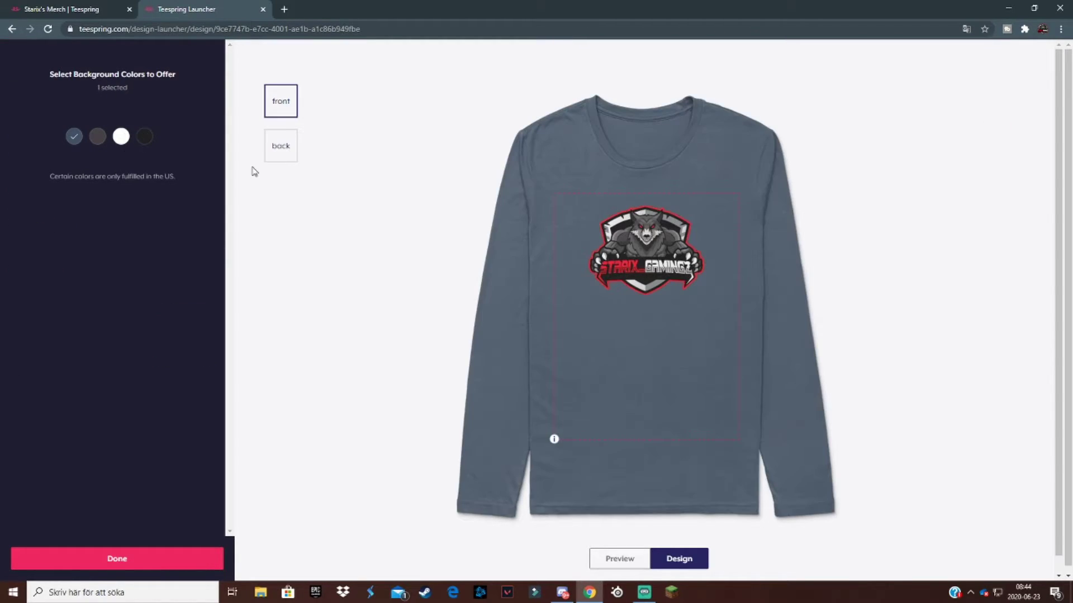
left_click(119, 560)
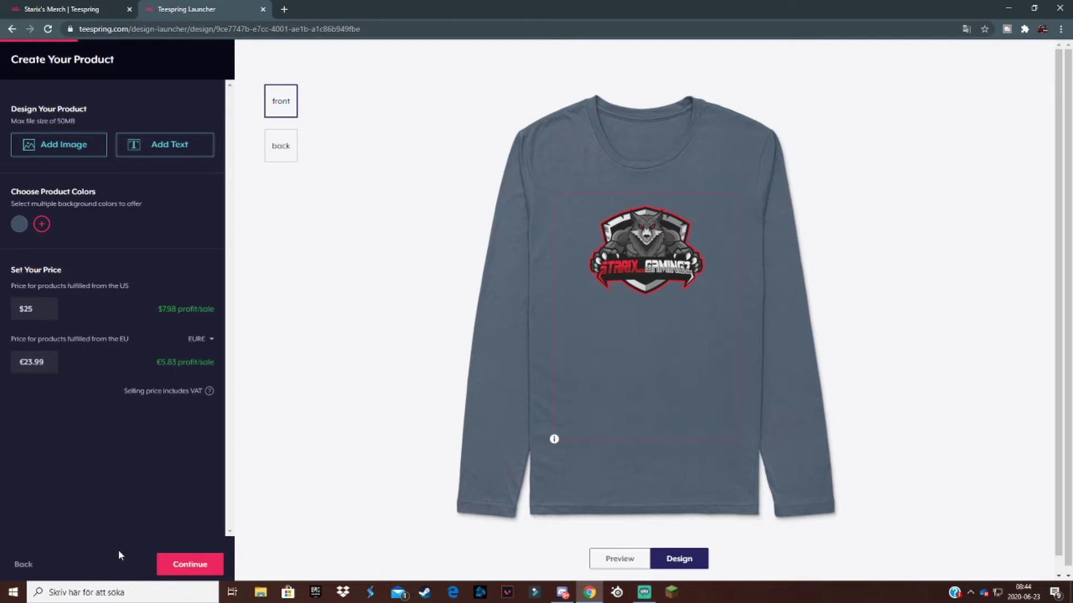
left_click(181, 562)
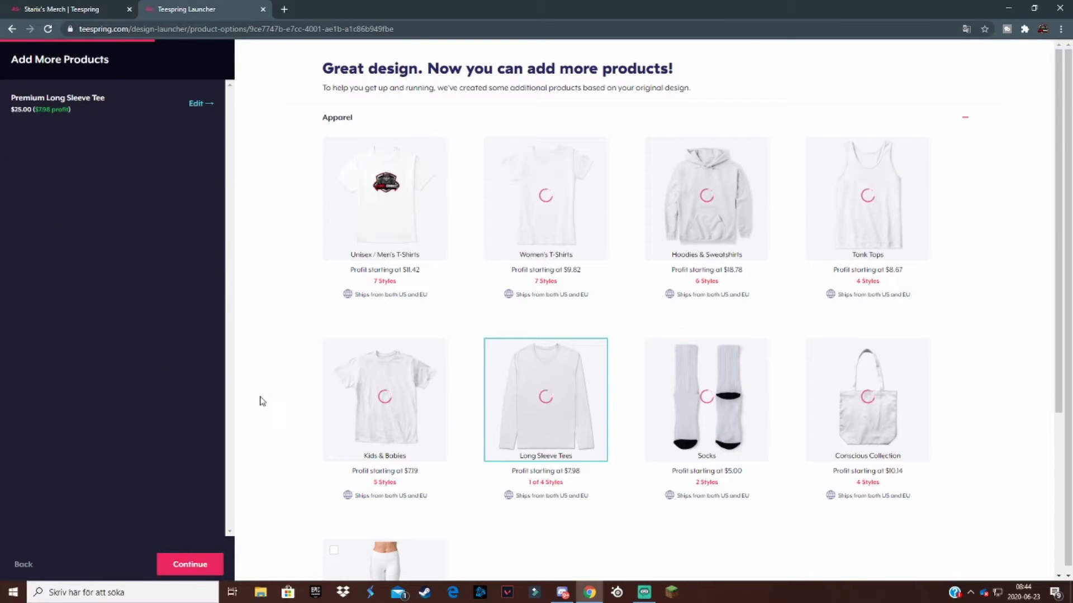
- Look through the additional apparel and continue to the listing details with only the Premium Long Sleeve Tee
mouse_move(344, 327)
scroll(344, 327, "down", 3)
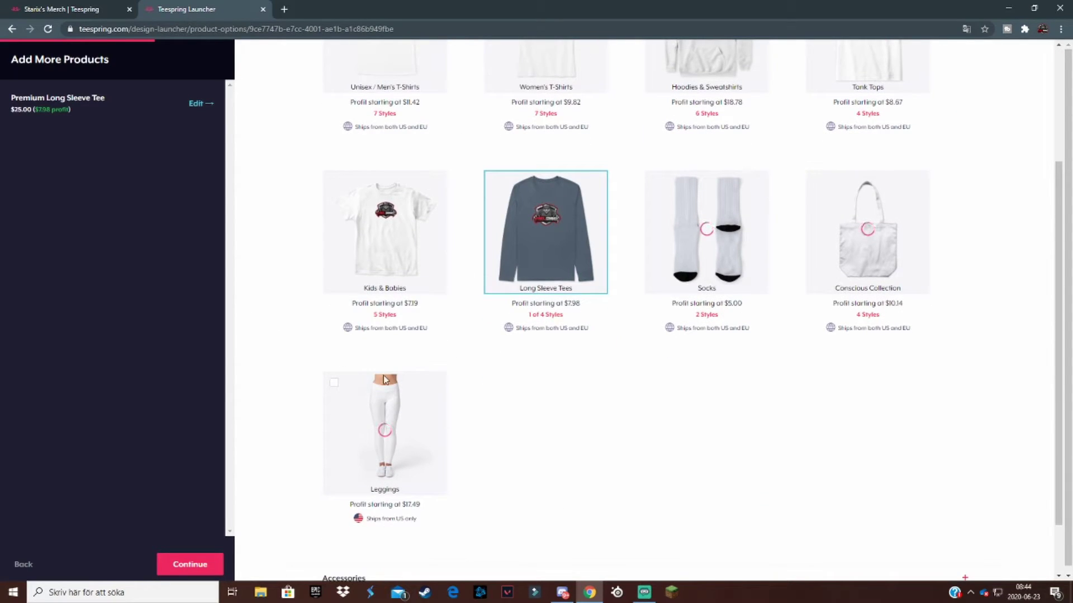
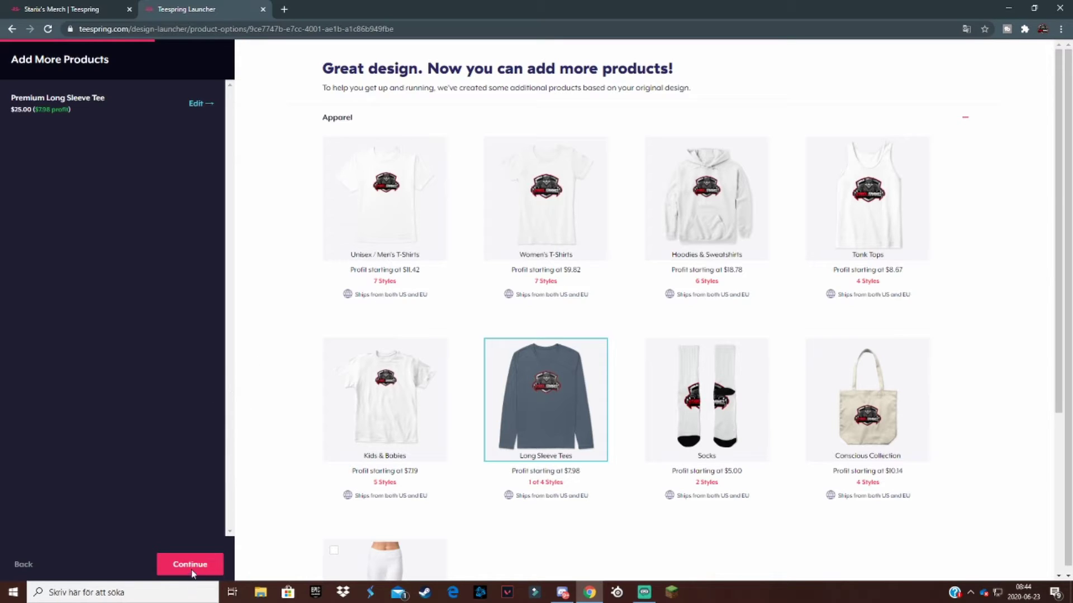
scroll(611, 531, "down", 1)
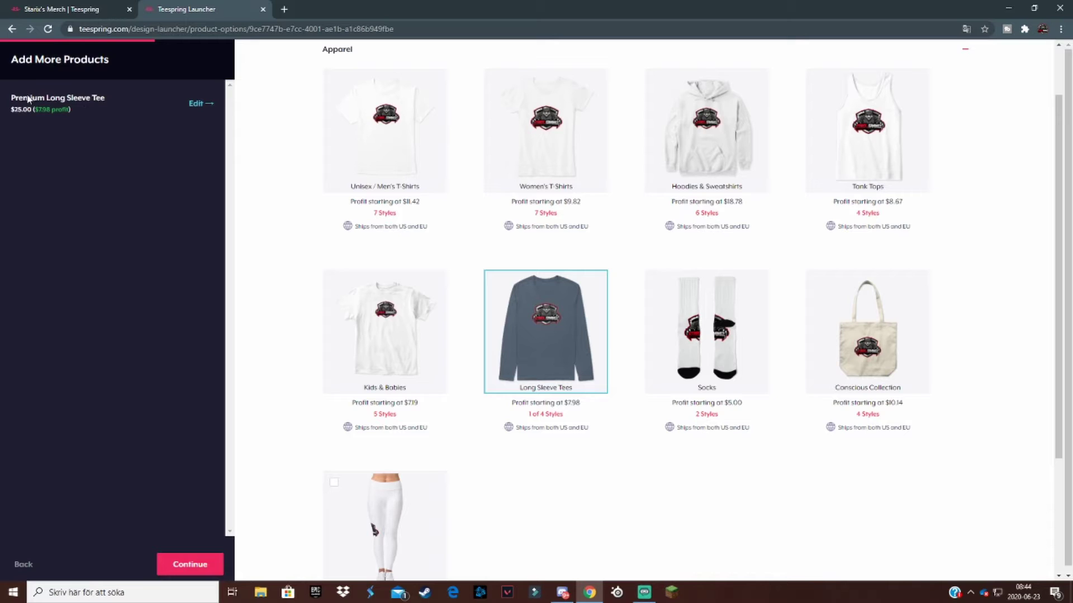
left_click_drag(15, 97, 87, 121)
left_click(124, 180)
mouse_move(877, 272)
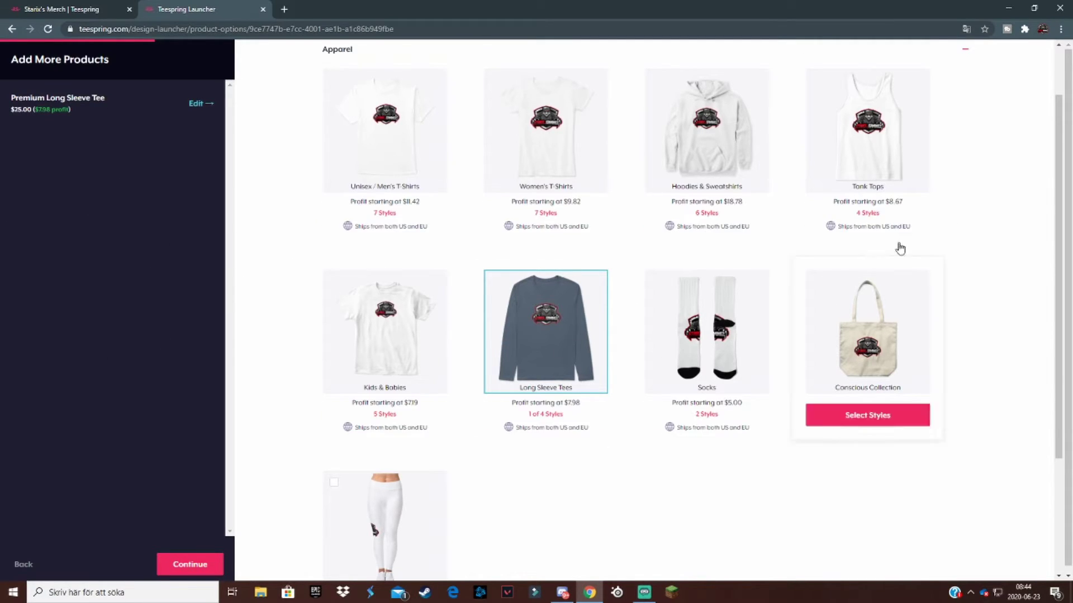
left_click(204, 562)
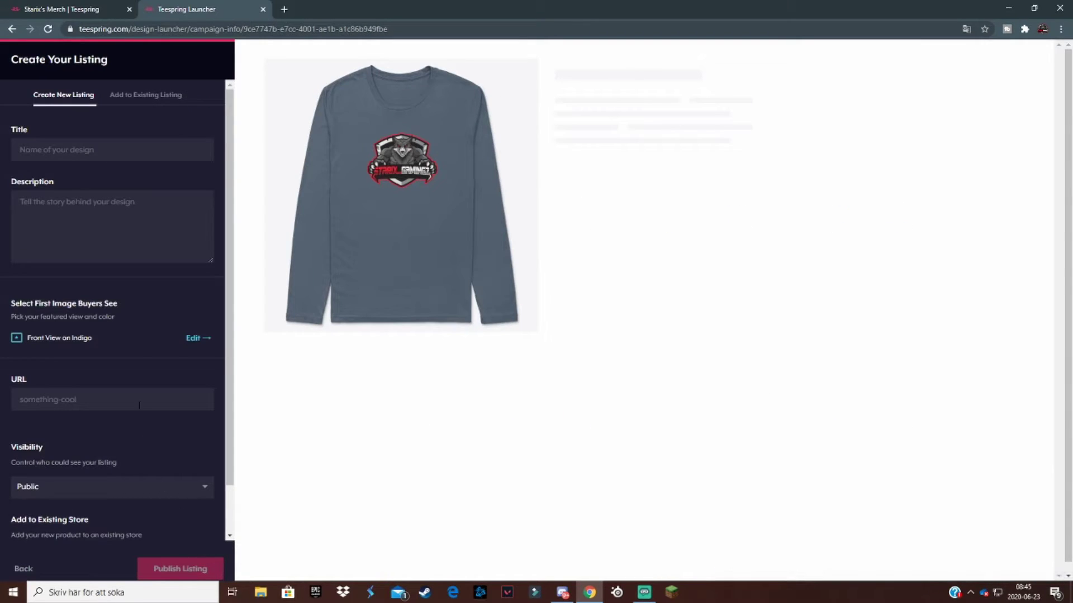
- Title the new listing "Grey logo Shirt" and leave its description empty
left_click(65, 148)
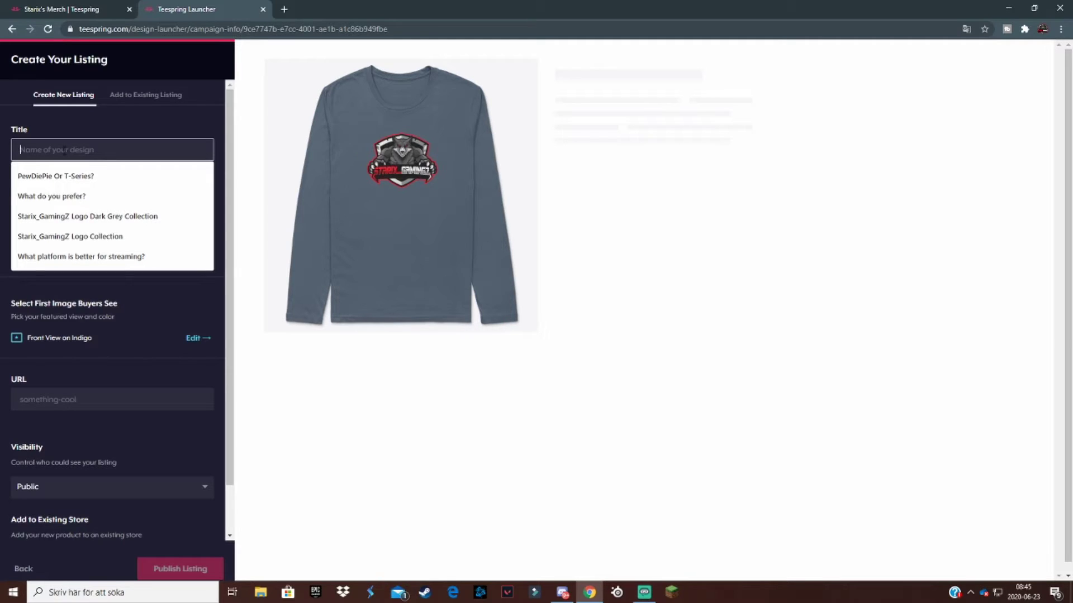
type("Grey logo Shirt")
left_click(118, 203)
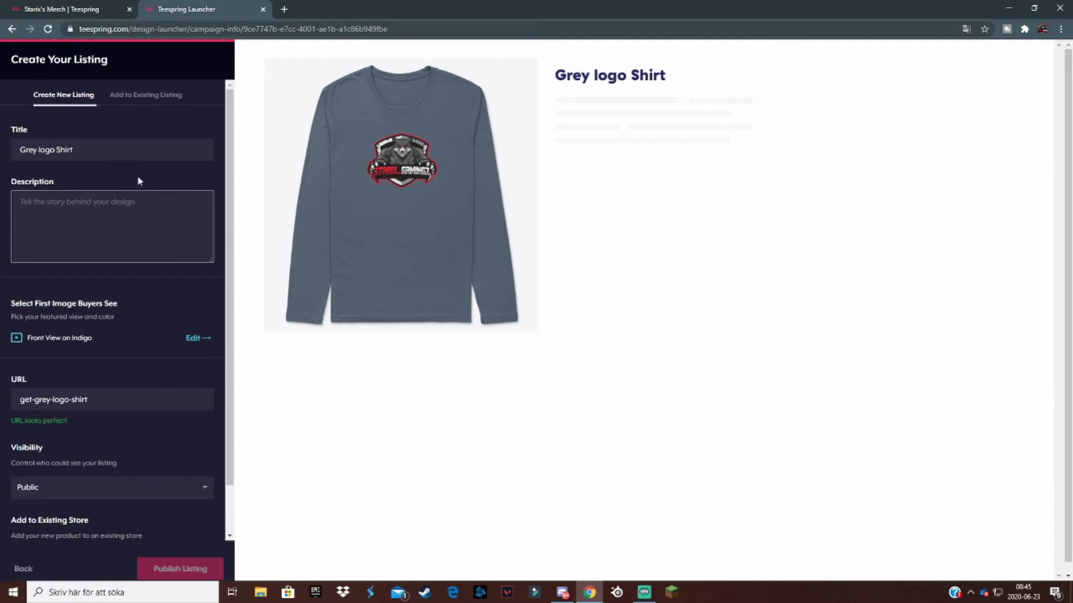
left_click(93, 175)
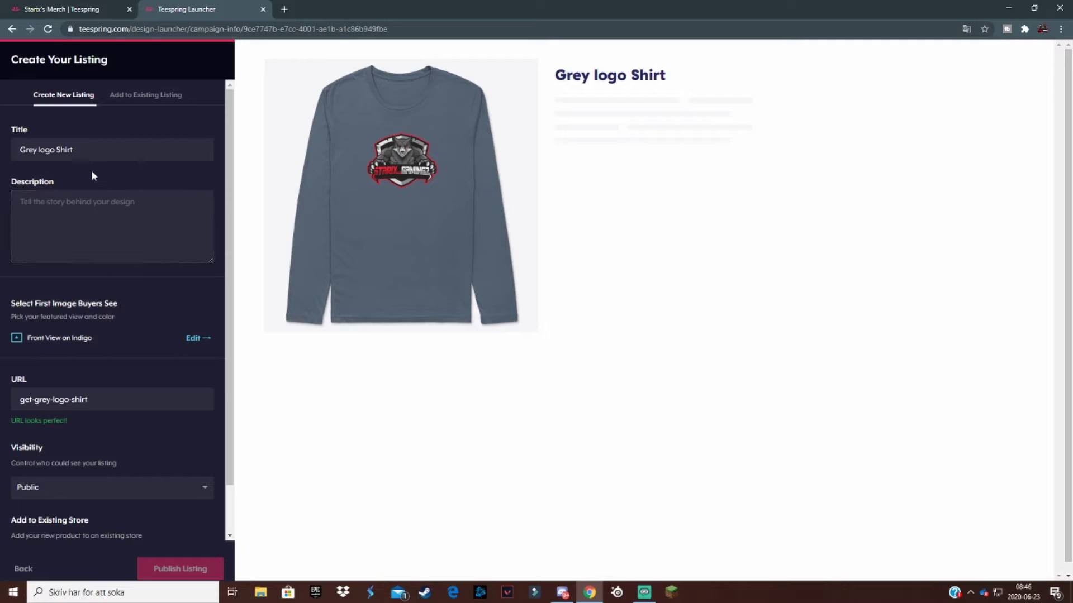
left_click(83, 178)
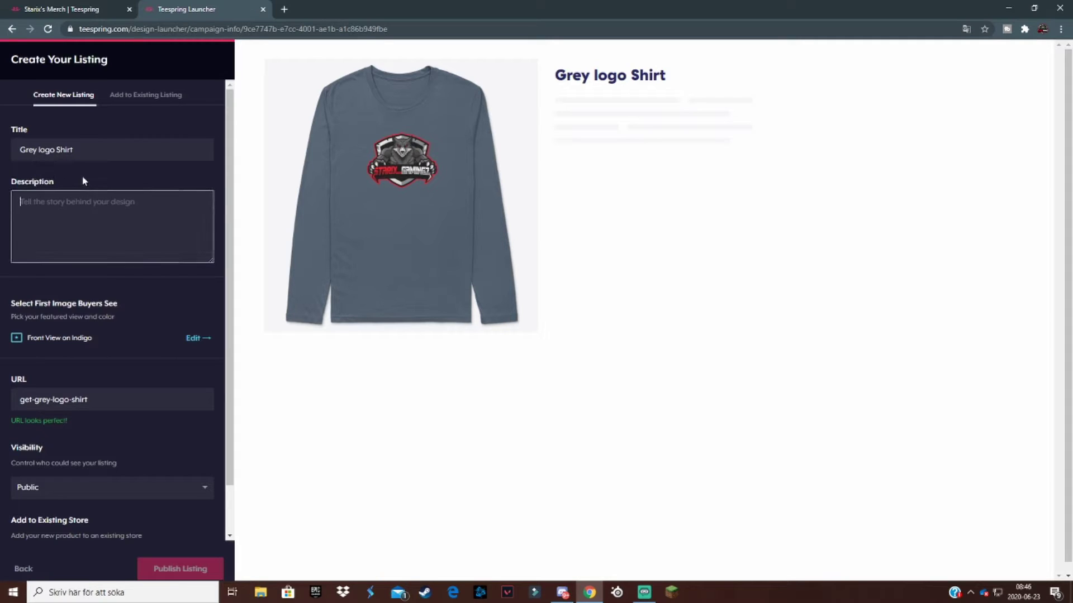
key("shift+Tab")
left_click(80, 169)
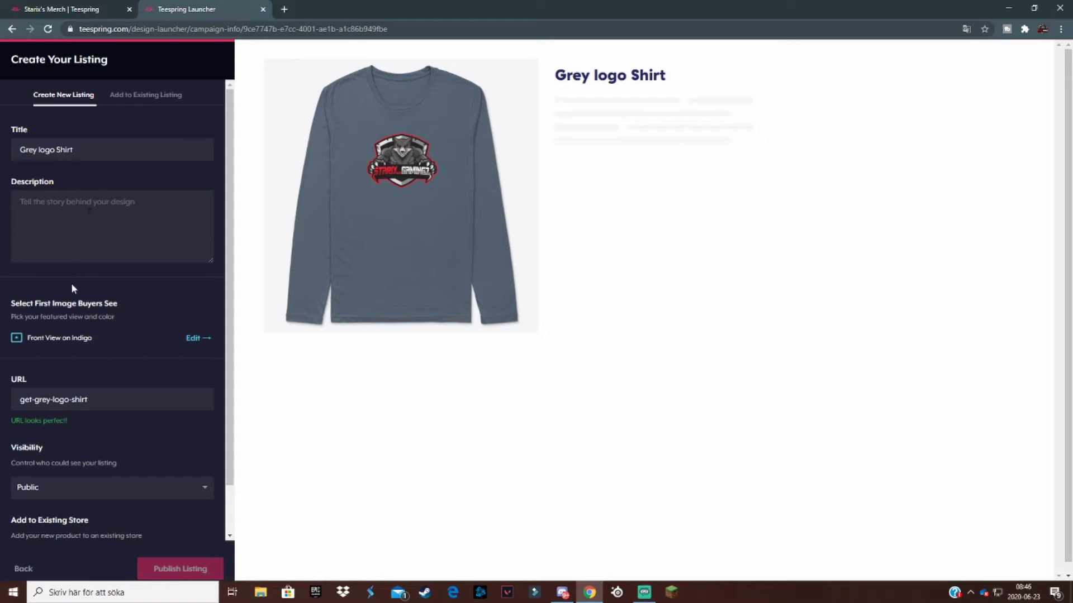
scroll(56, 339, "down", 2)
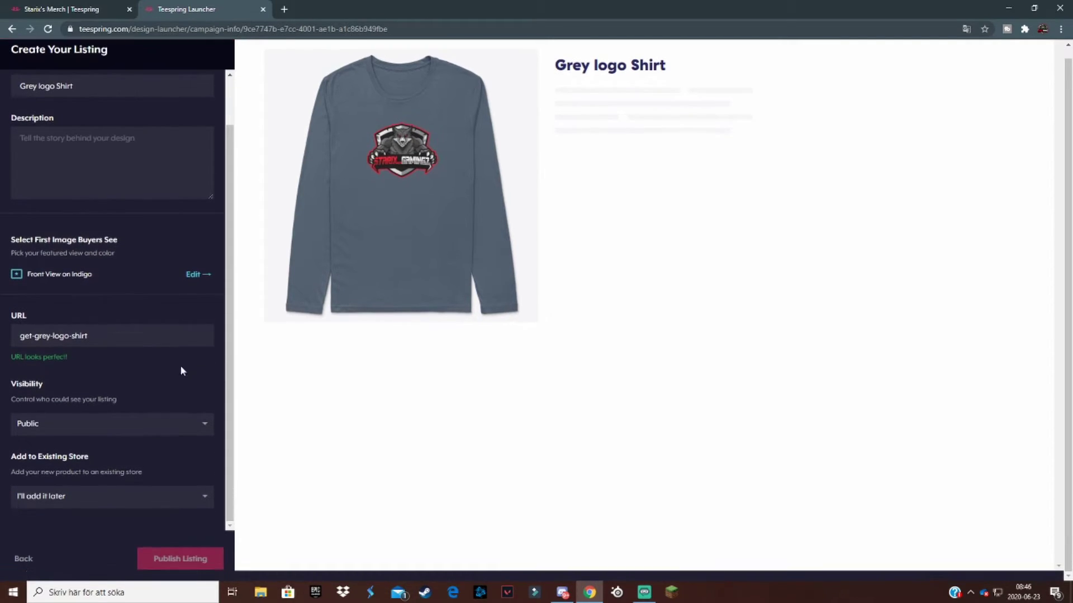
- Check the listing's URL and visibility options, leaving them at get-grey-logo-shirt and Public
double_click(144, 334)
type("shirtt")
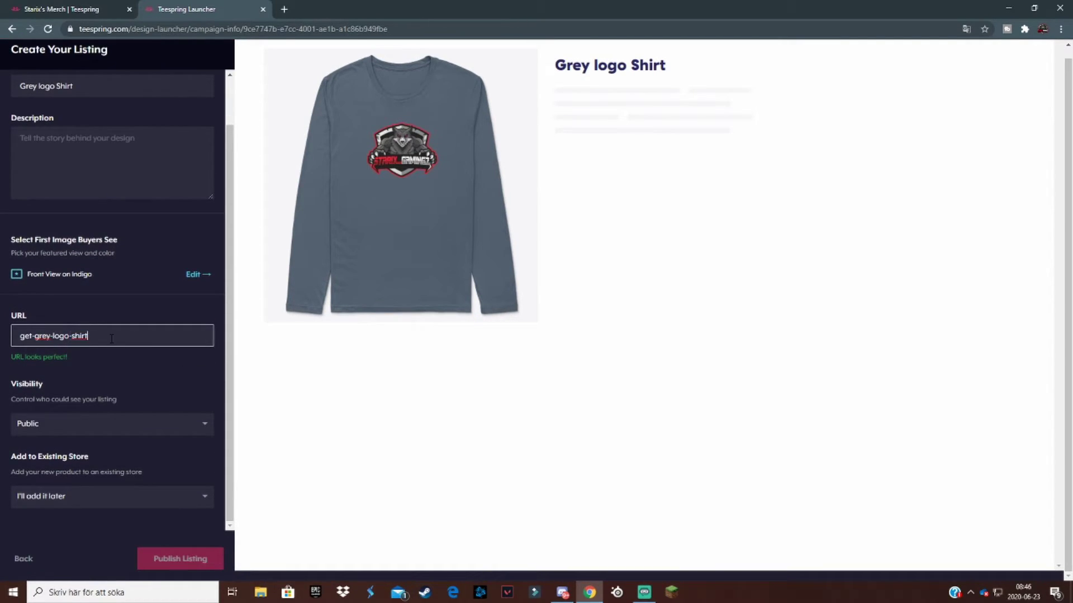
key("BackSpace")
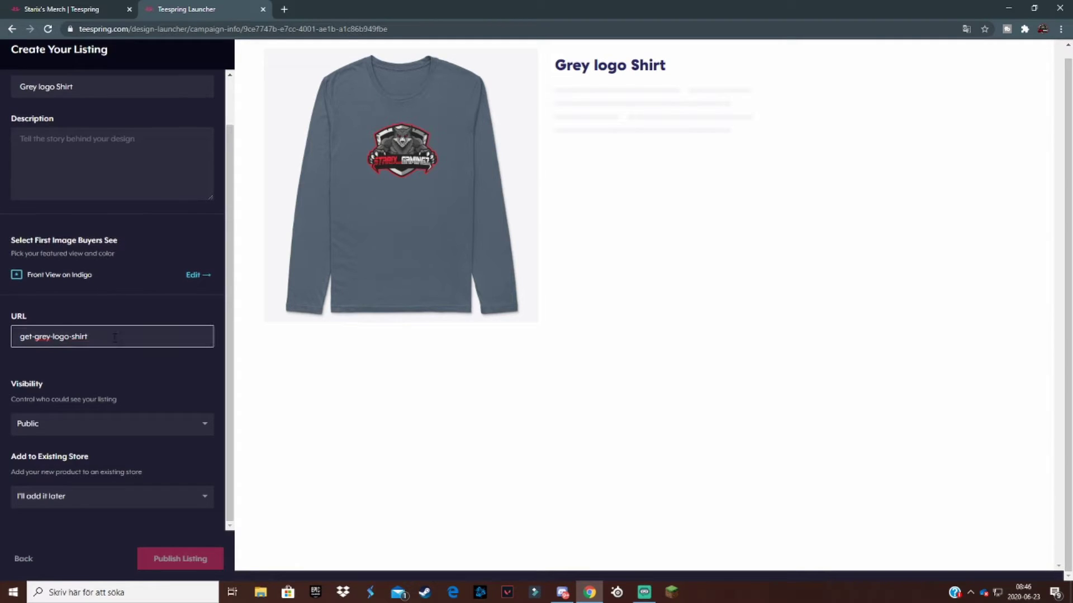
left_click(122, 367)
left_click(109, 422)
left_click(143, 390)
- Add the new listing to the existing store Starix's Merch
left_click_drag(10, 468, 55, 487)
left_click(89, 506)
scroll(78, 525, "down", 1)
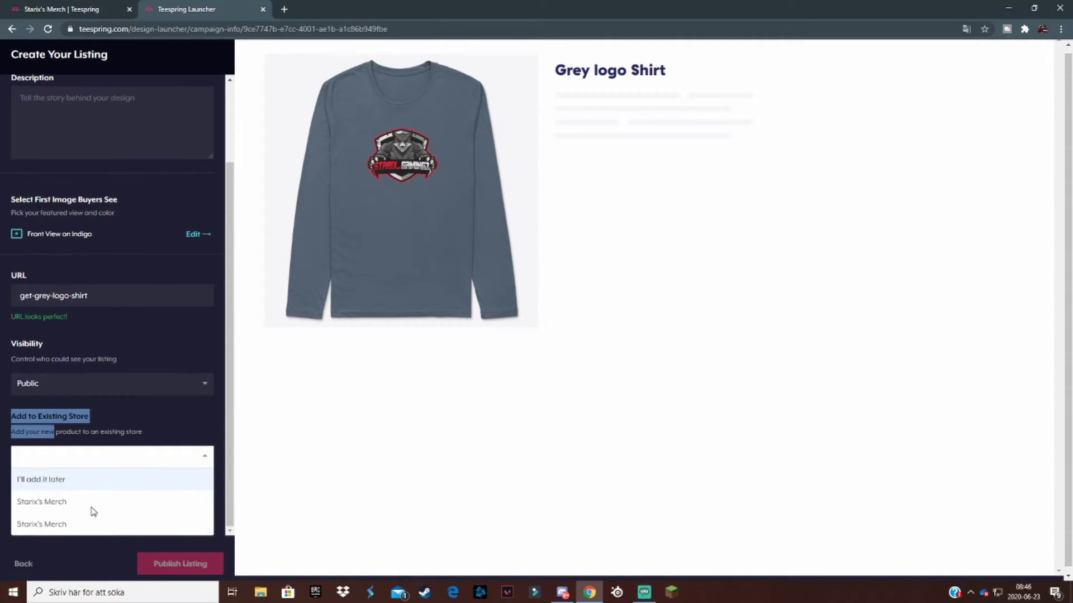
scroll(94, 509, "down", 1)
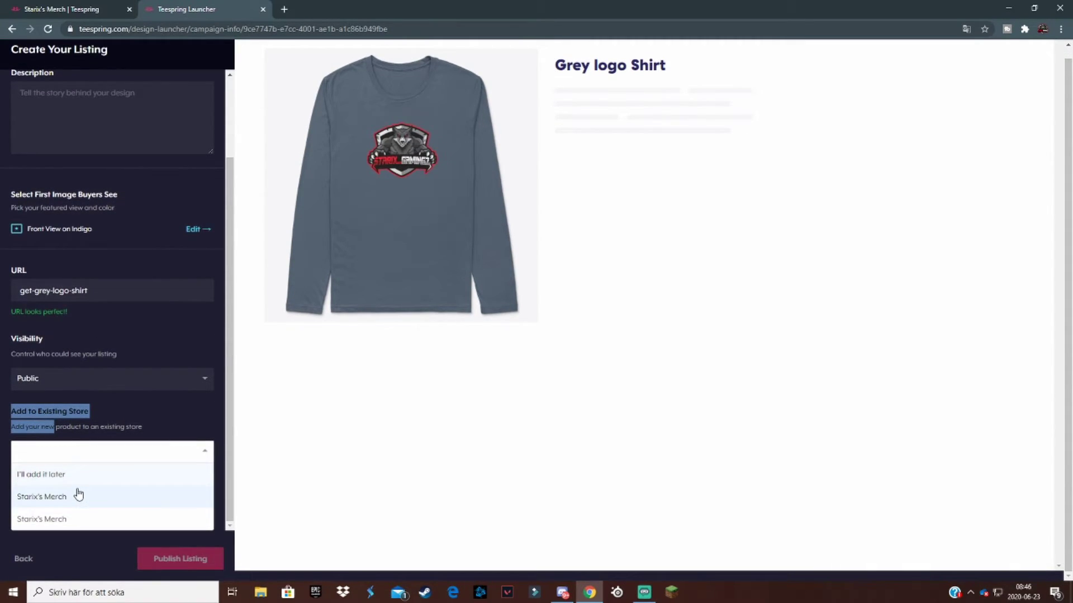
left_click(112, 496)
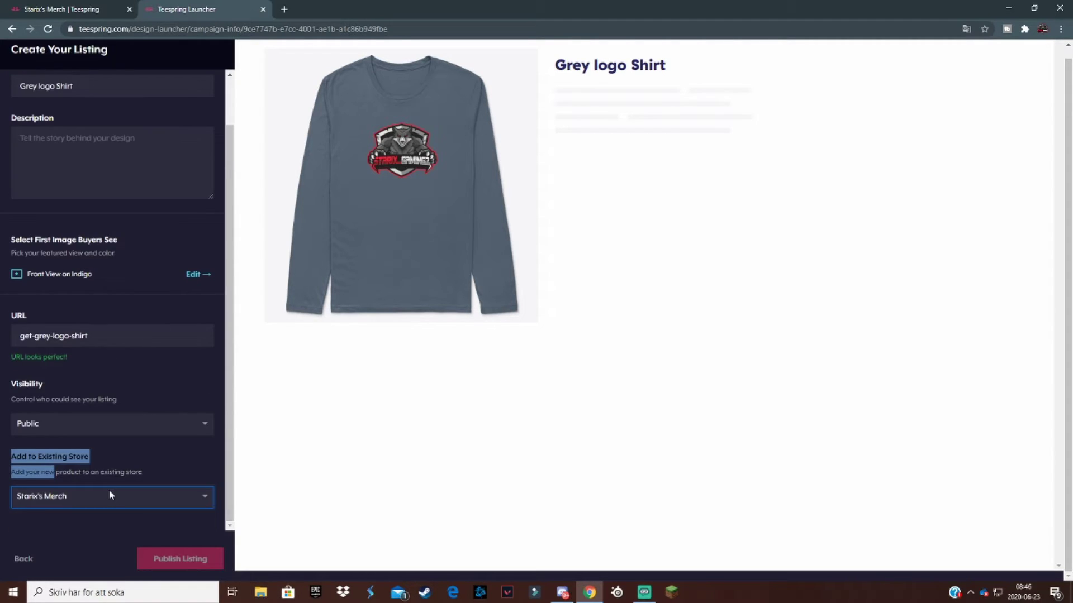
left_click(164, 472)
scroll(136, 497, "up", 2)
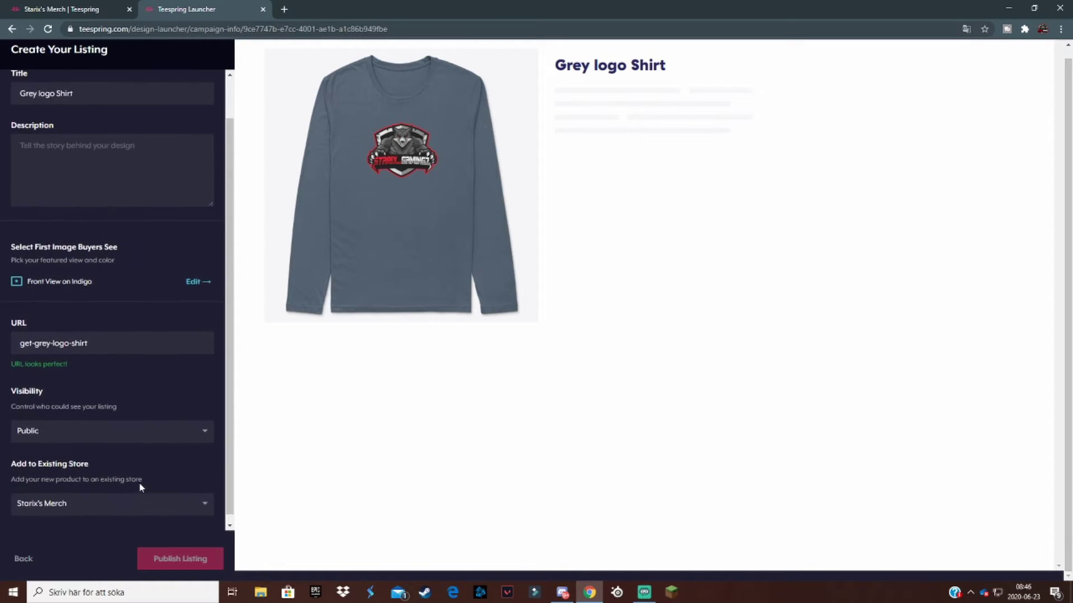
- Enter "A really good Starix shirt." as the listing's description and publish the listing
left_click(125, 188)
type("df")
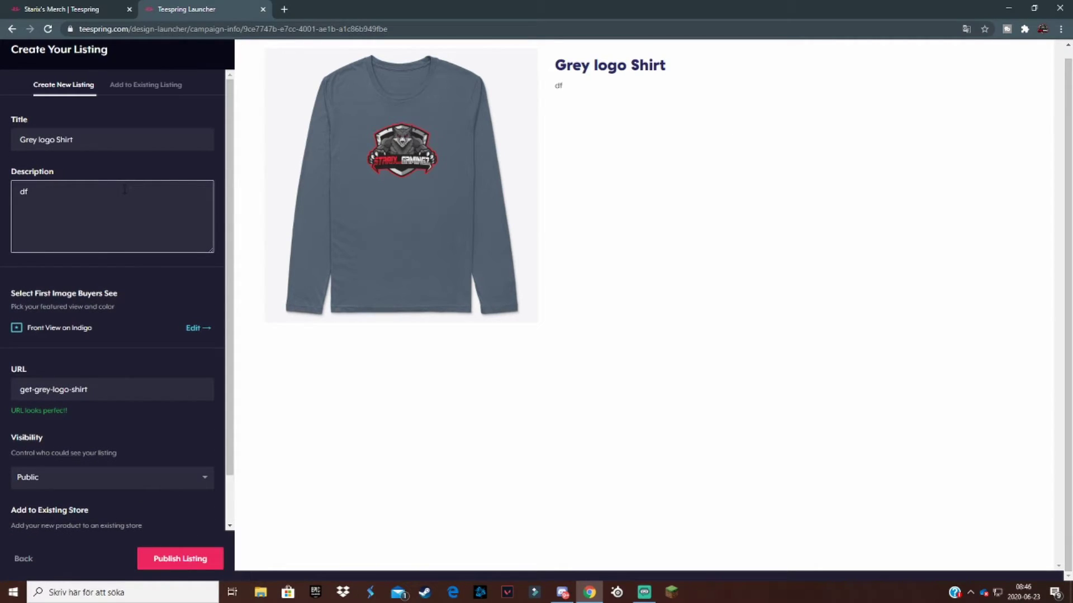
key("BackSpace")
key("BackSpace")
type("A really good Starix shirt.")
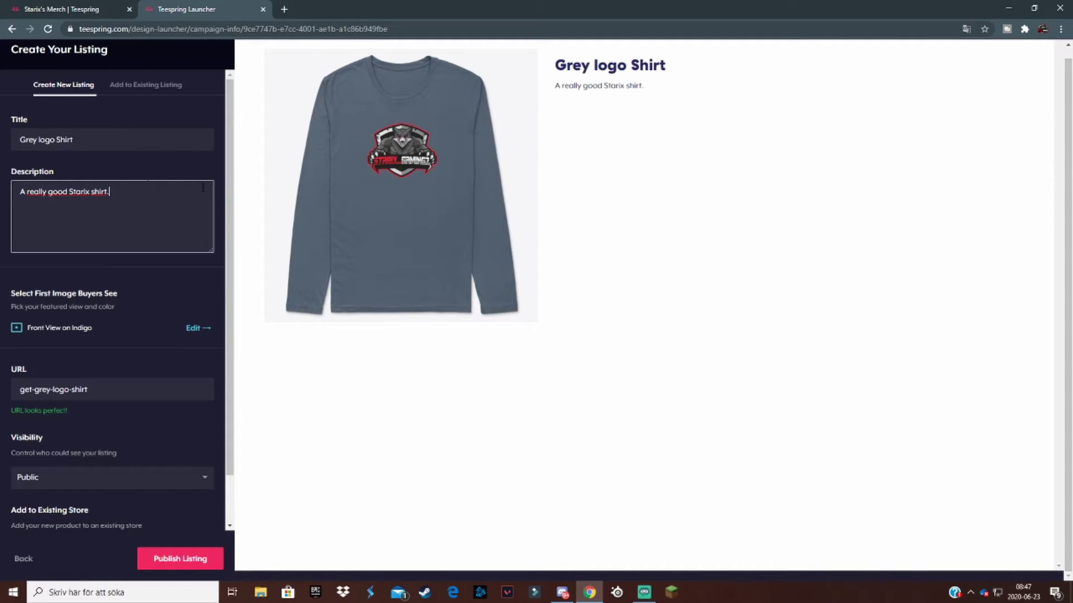
scroll(203, 187, "down", 2)
scroll(159, 267, "up", 2)
left_click_drag(111, 202, 2, 201)
left_click(96, 170)
triple_click(139, 199)
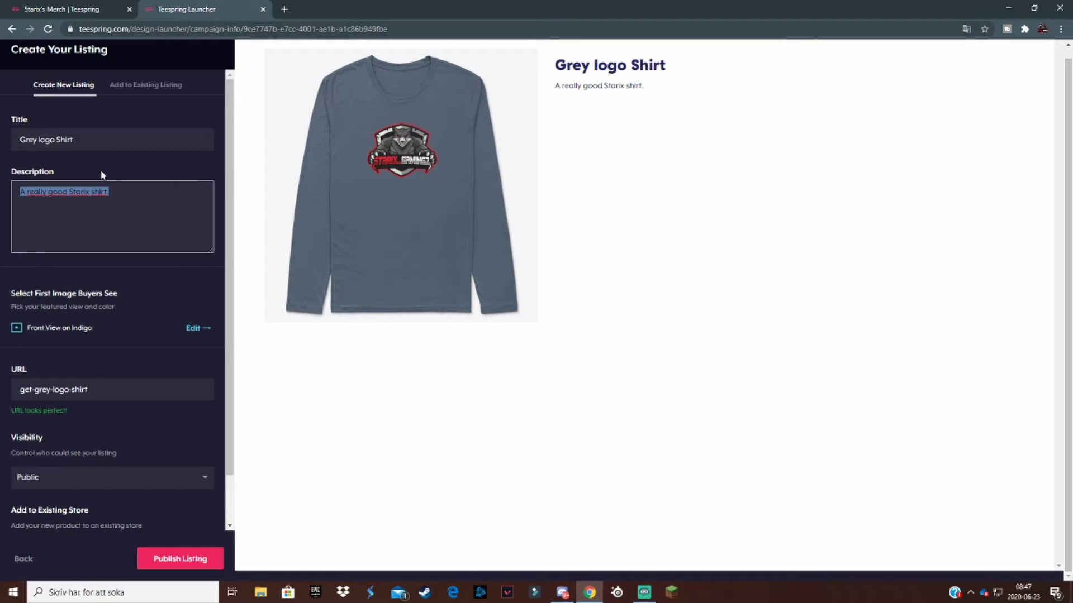
left_click(130, 194)
scroll(168, 481, "down", 1)
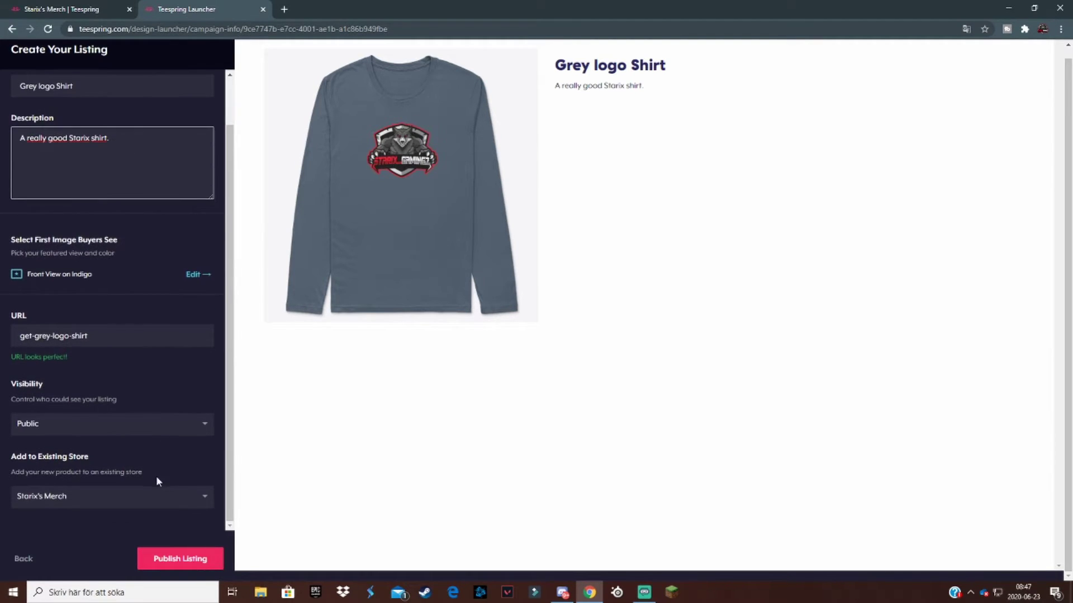
left_click(183, 558)
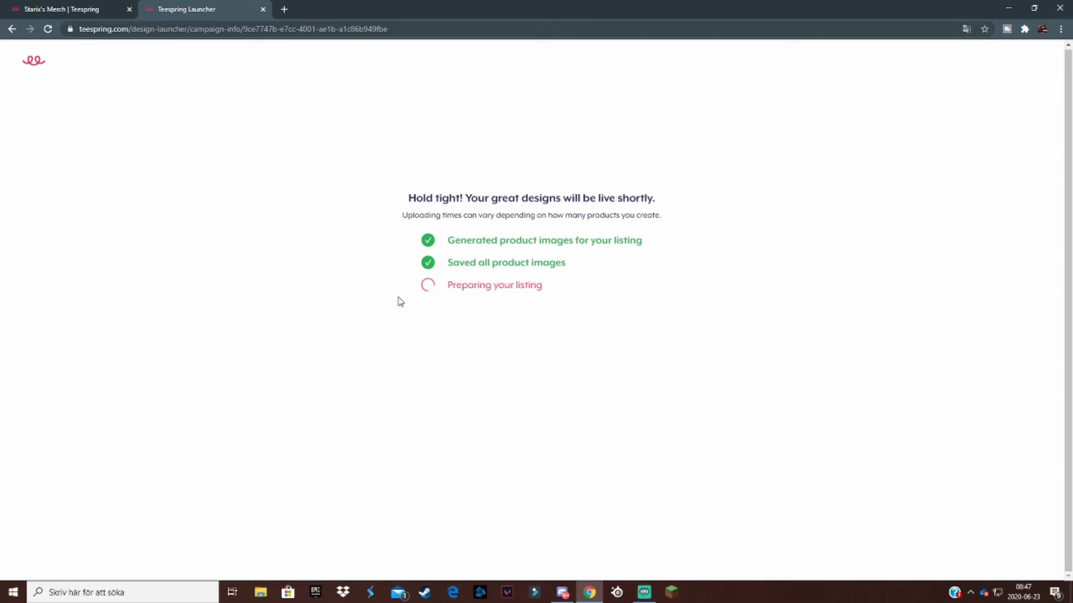
left_click_drag(420, 187, 594, 342)
- Complete the customization survey with Content Creator as the role and YouTube as the primary platform
left_click(597, 310)
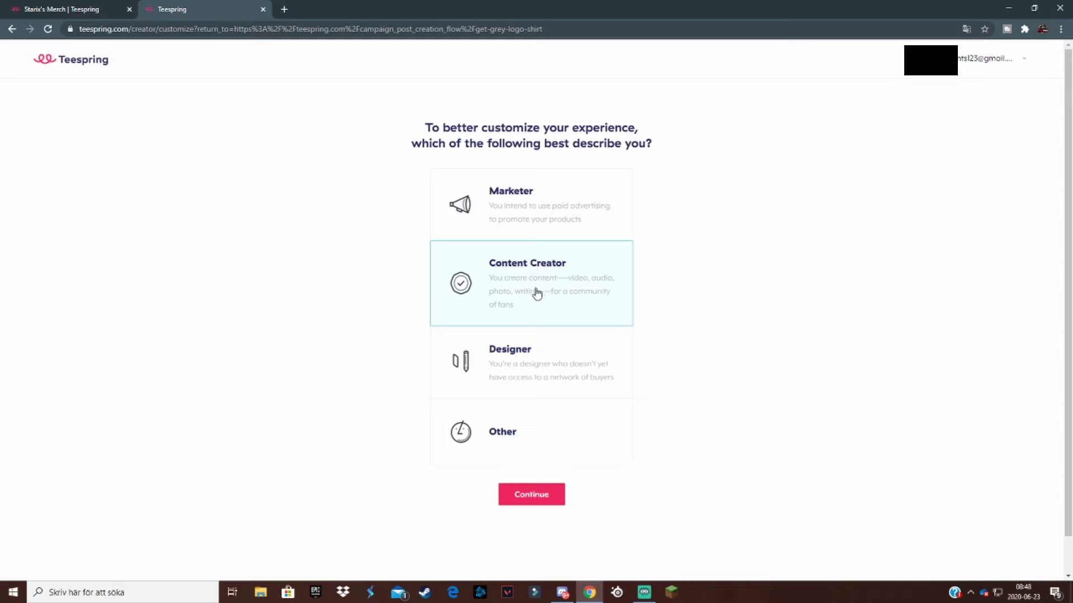
left_click(545, 501)
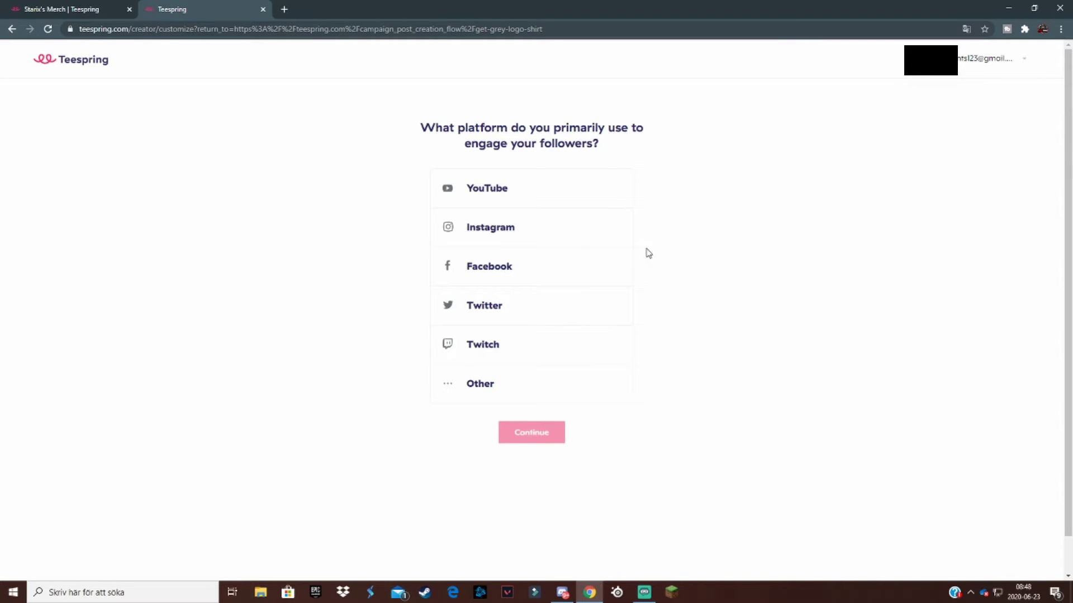
left_click(546, 190)
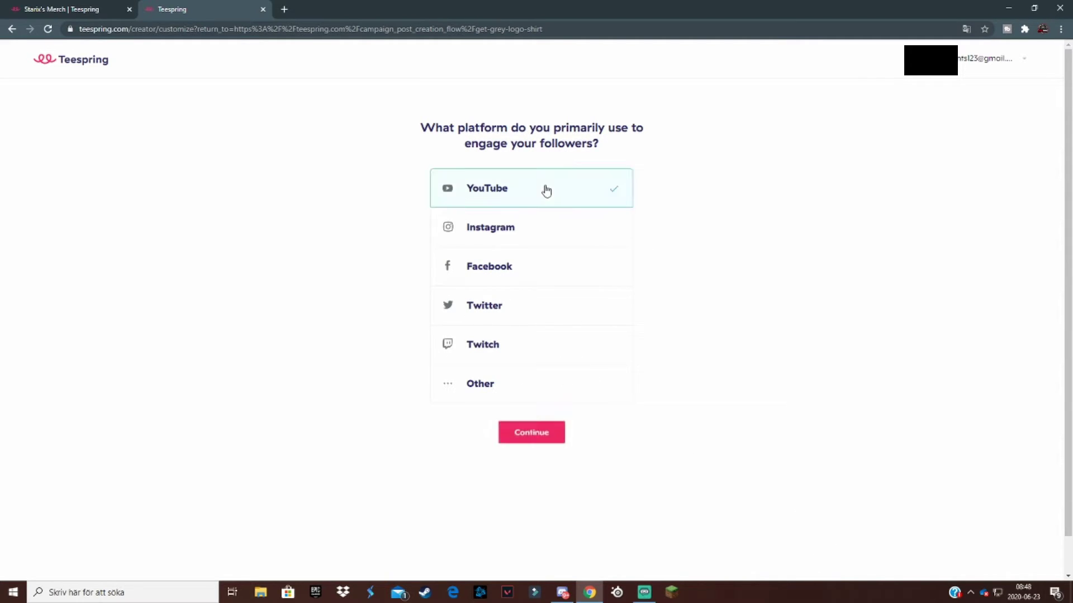
left_click(531, 430)
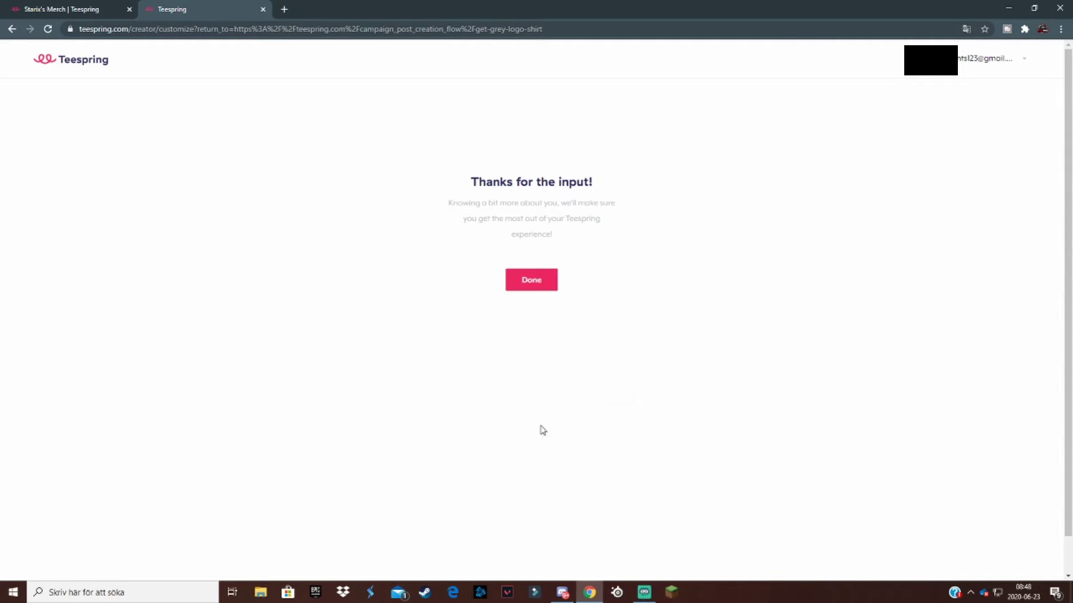
left_click(532, 280)
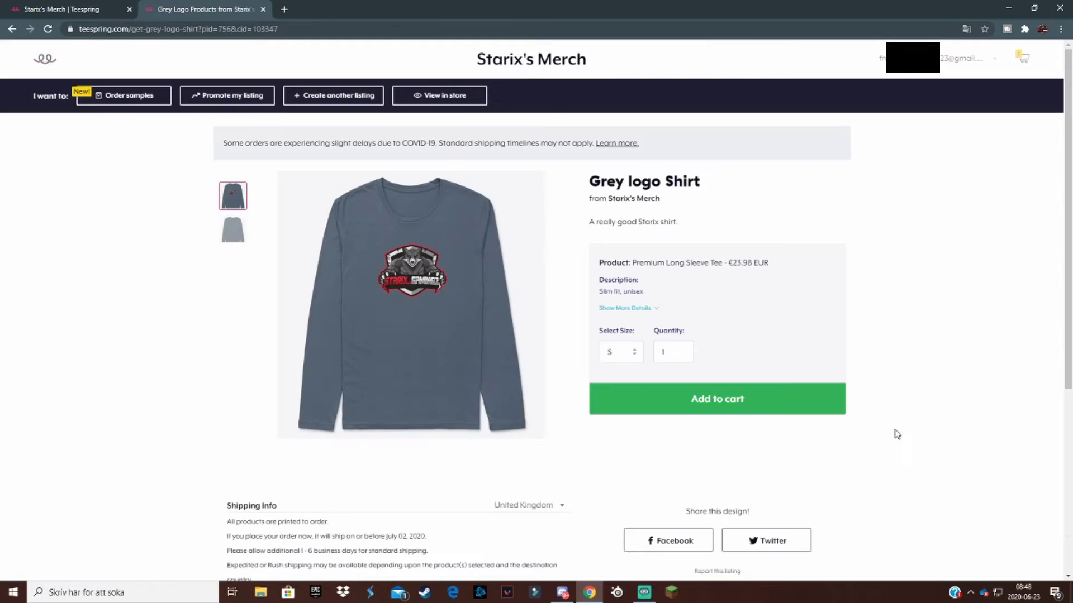
- Review the published Grey logo Shirt page, including its shipping info and expected ship date
scroll(913, 406, "down", 2)
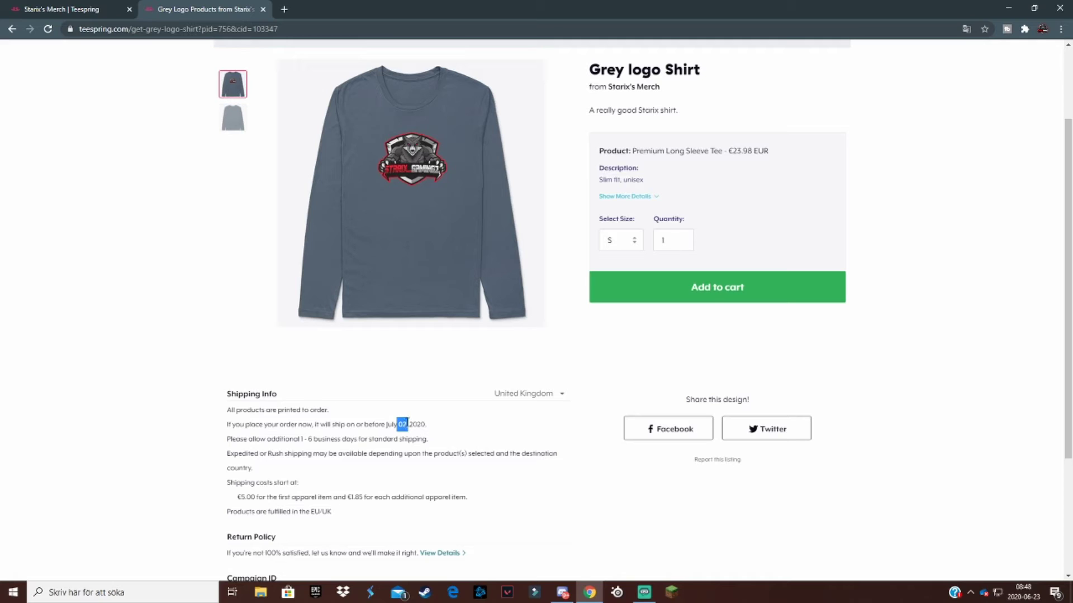
left_click(410, 422)
scroll(488, 412, "down", 1)
scroll(814, 300, "up", 3)
middle_click(859, 194)
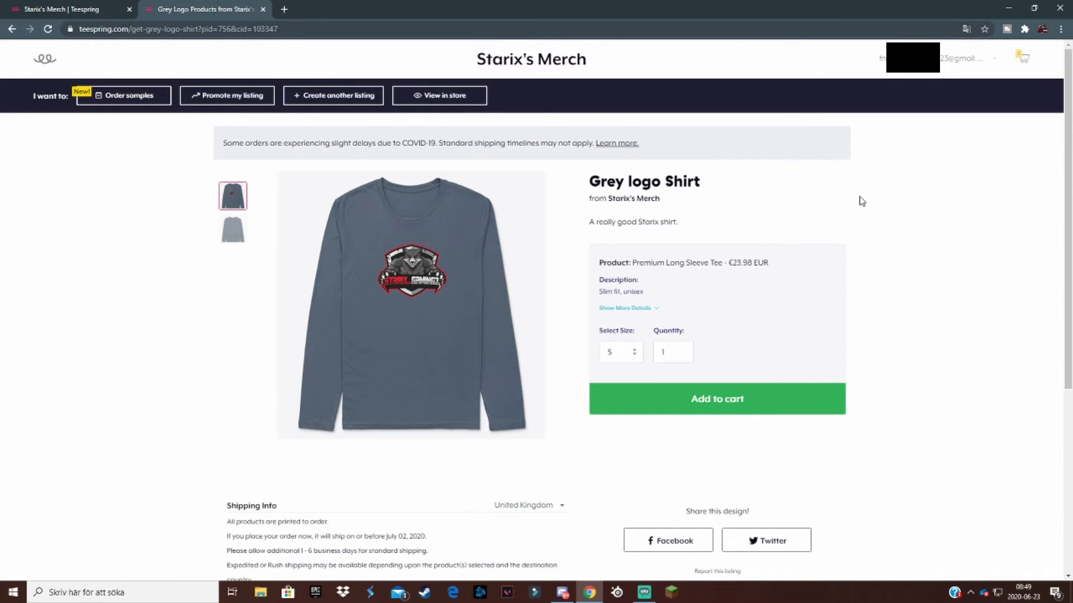
mouse_move(410, 277)
- Look at the account settings and the volume discount tiers on the Pricing Discount dashboard
left_click(956, 62)
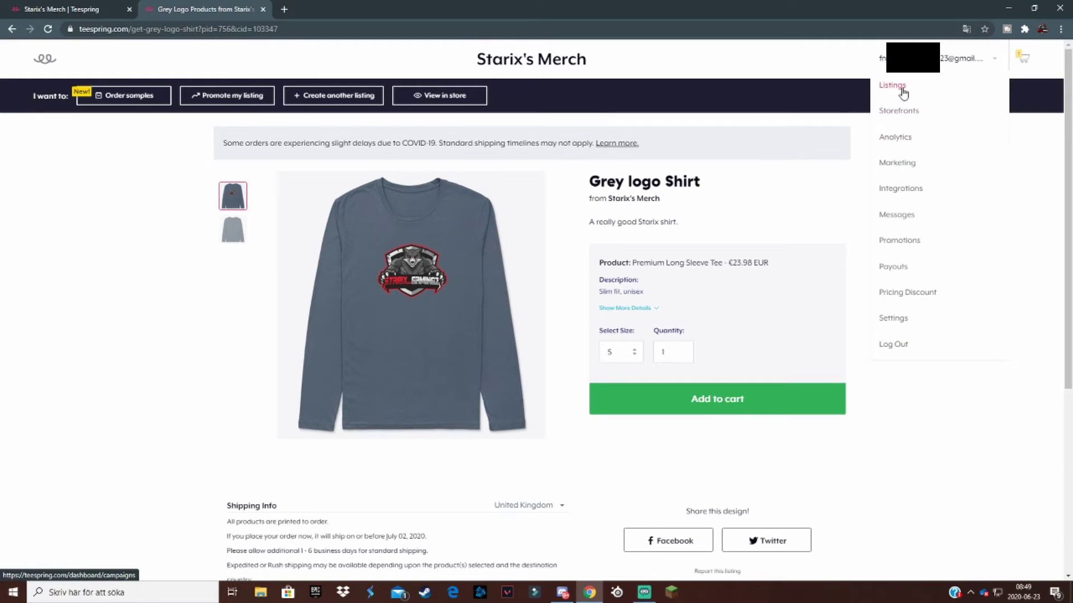
left_click(894, 318)
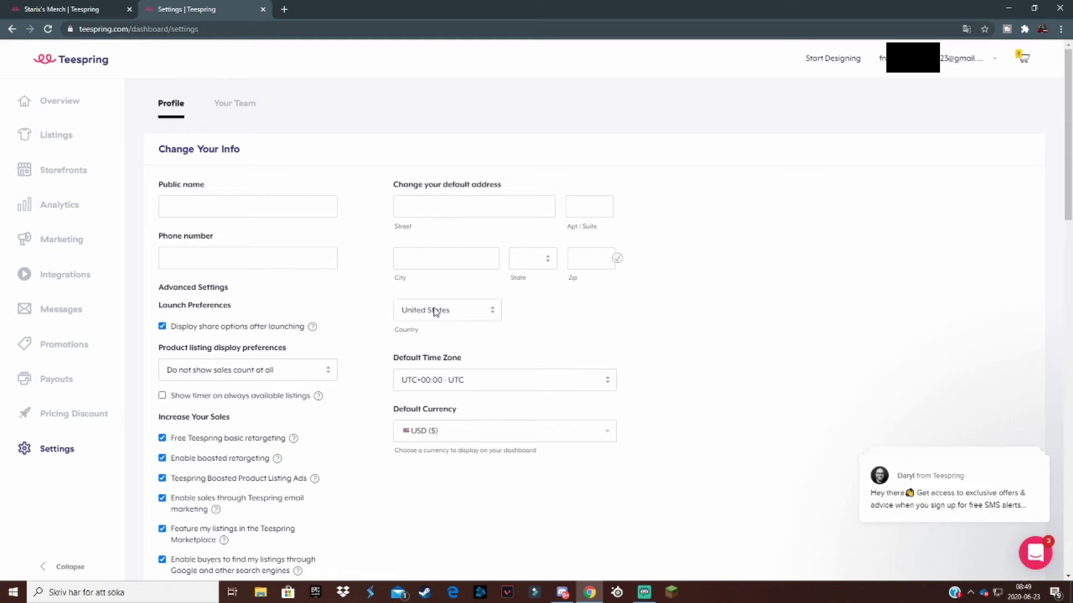
left_click(91, 413)
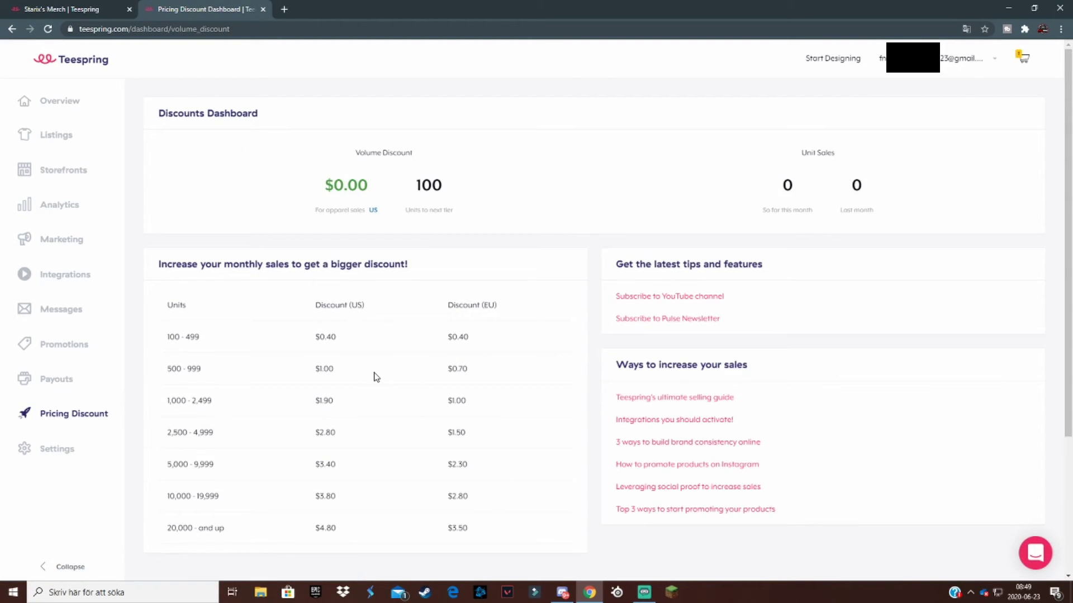
scroll(556, 248, "down", 2)
scroll(567, 252, "up", 3)
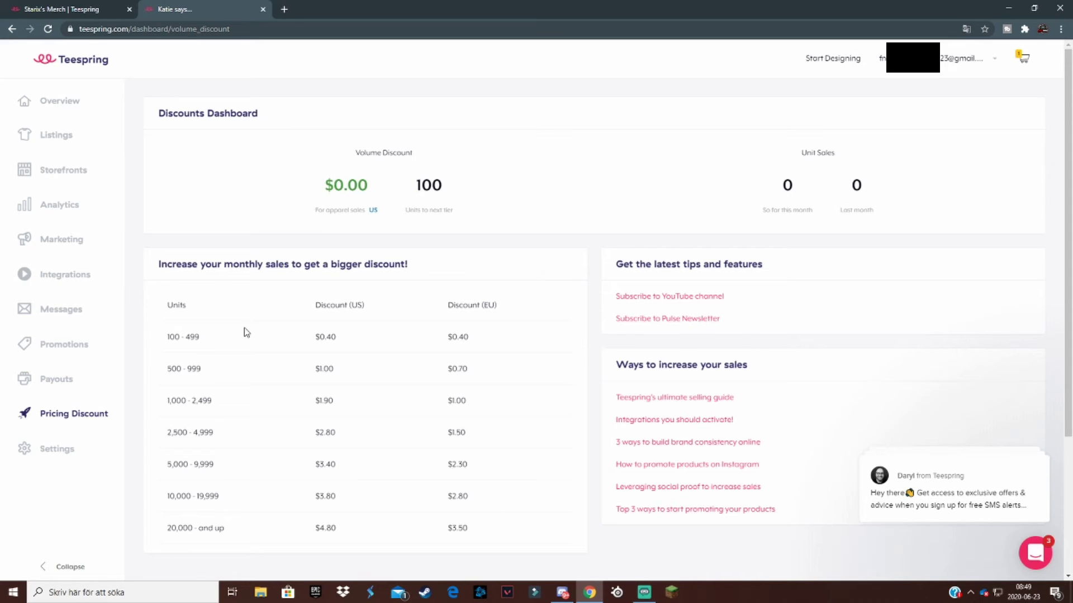
- Start a new promotion with the promo code "starxi12"
left_click(64, 345)
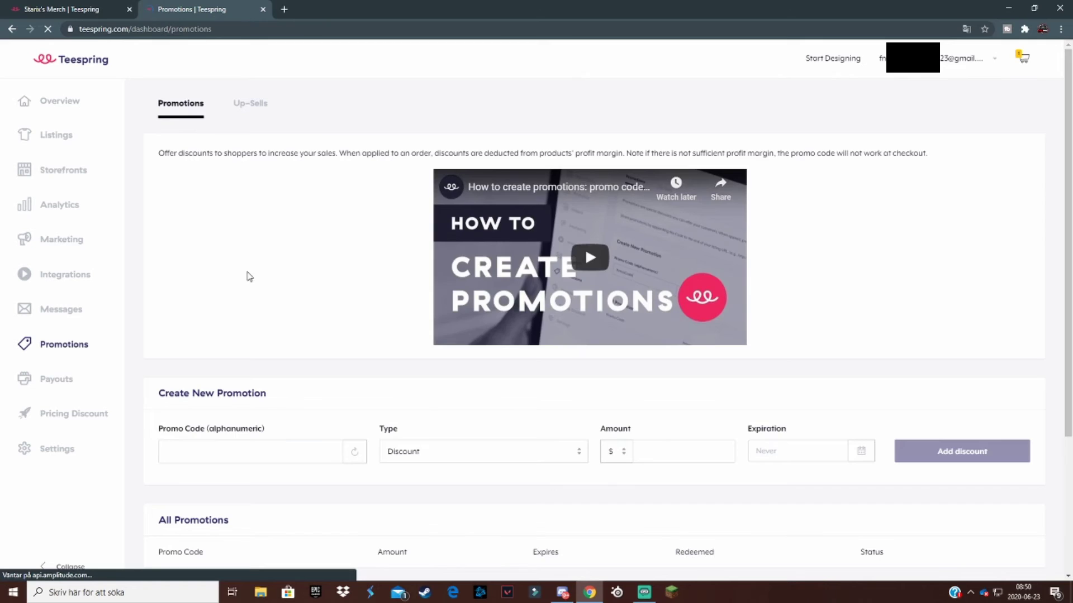
scroll(308, 333, "down", 2)
scroll(309, 334, "down", 2)
left_click(240, 262)
type("starxl12")
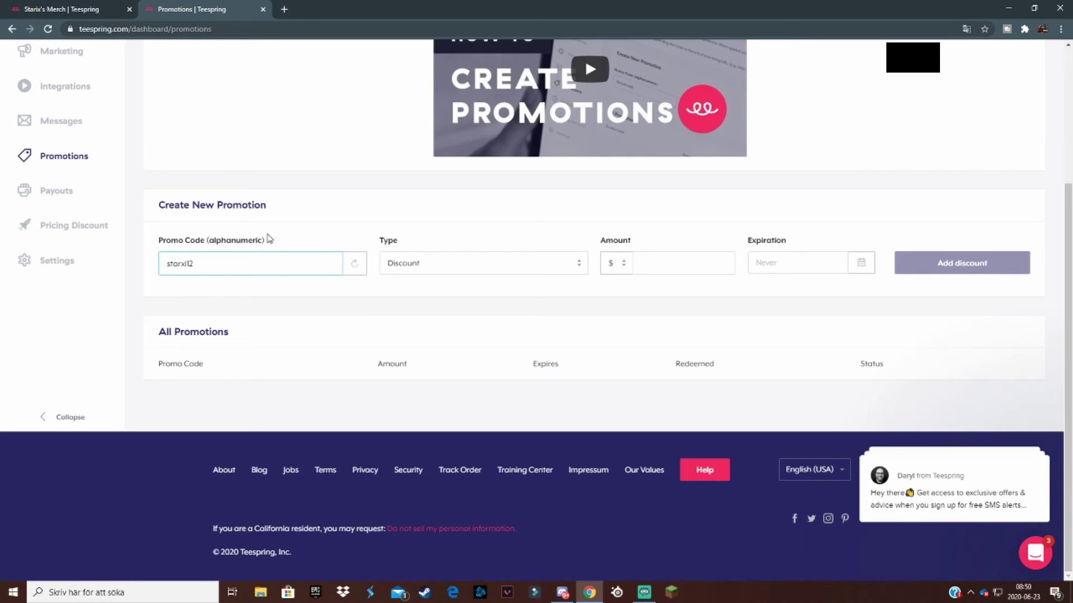
left_click_drag(205, 265, 185, 266)
type("12")
left_click(311, 218)
- Compare the promotion types, keep Discount for the new promotion and set its amount to $21
left_click(436, 258)
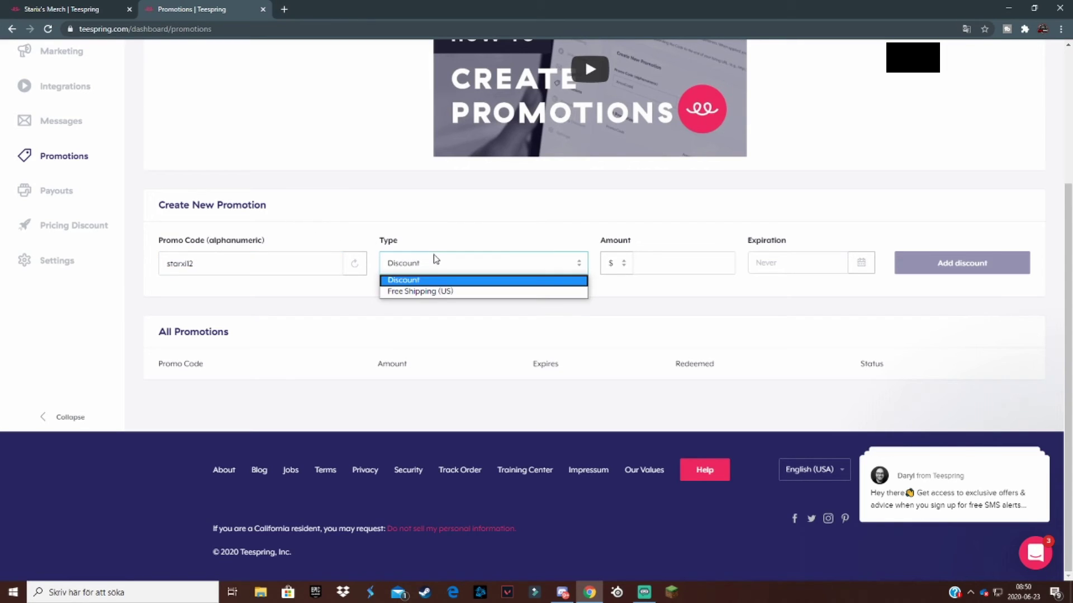
left_click(447, 291)
left_click(467, 277)
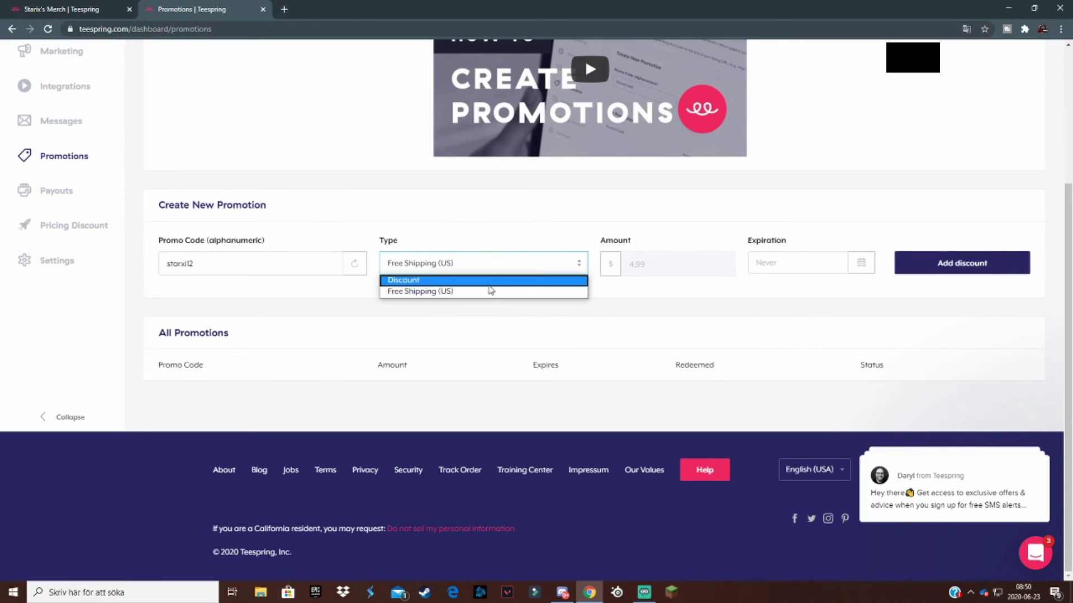
left_click(487, 280)
left_click(651, 263)
type("21")
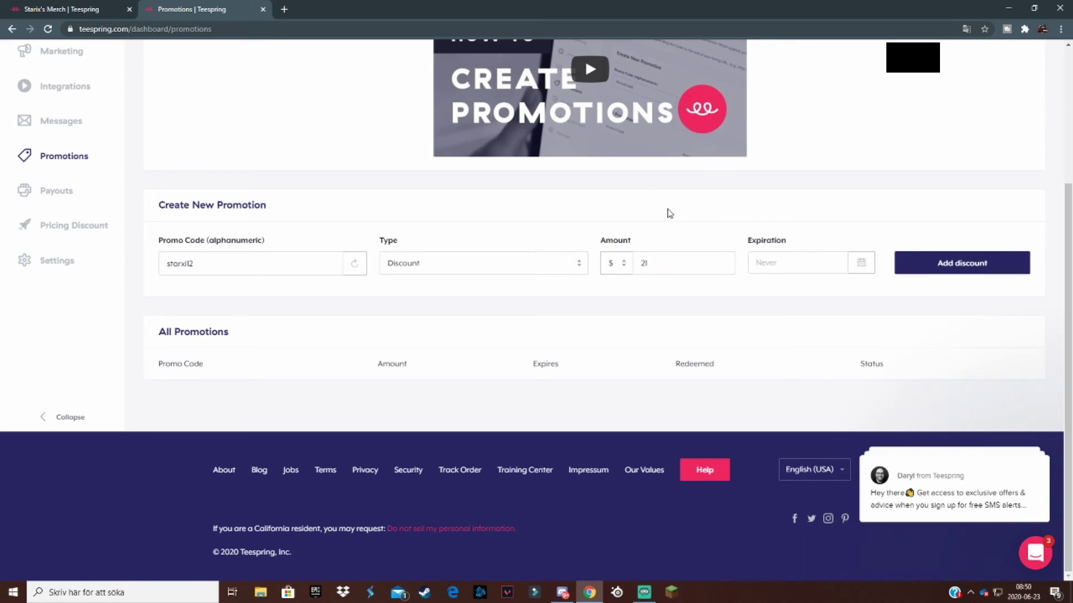
scroll(715, 256, "up", 4)
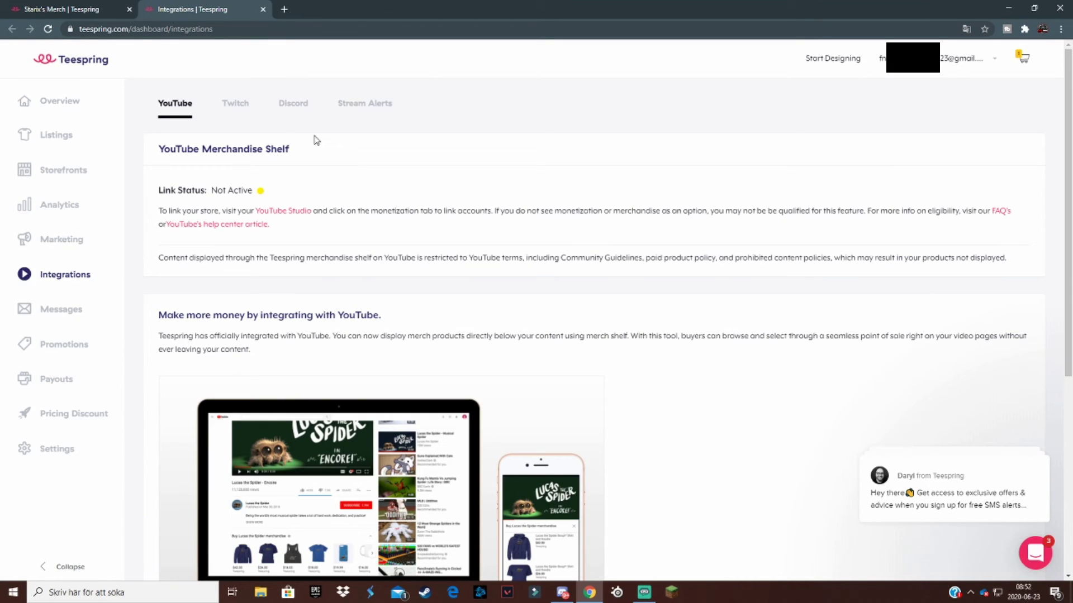
- Look through the Twitch, Discord, Stream Alerts and YouTube integration options for the store
left_click(238, 106)
left_click(305, 107)
left_click(363, 109)
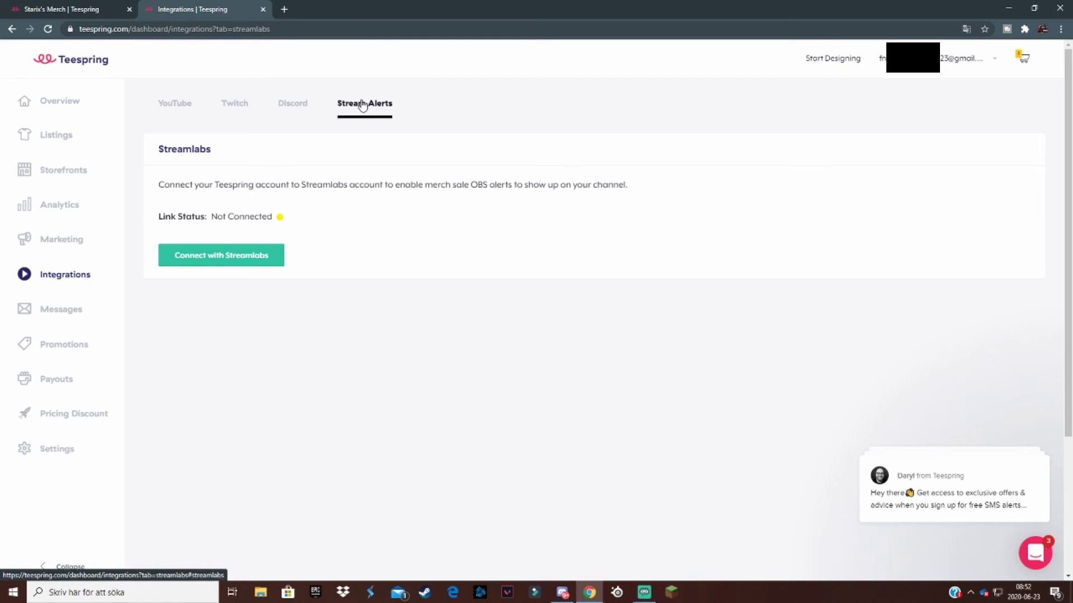
left_click(286, 104)
left_click(235, 106)
left_click(186, 104)
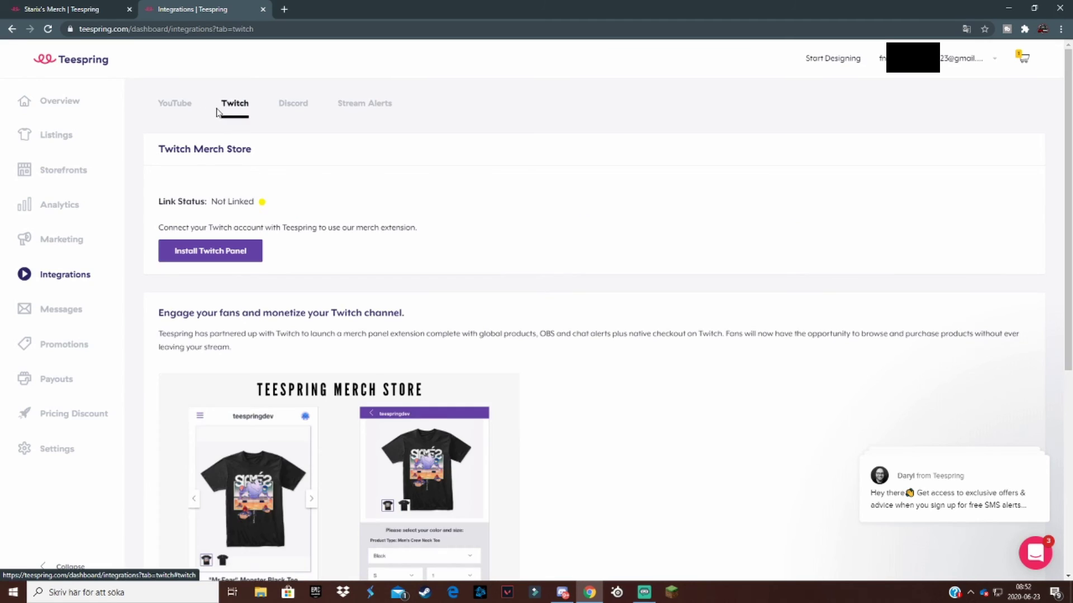
left_click(190, 114)
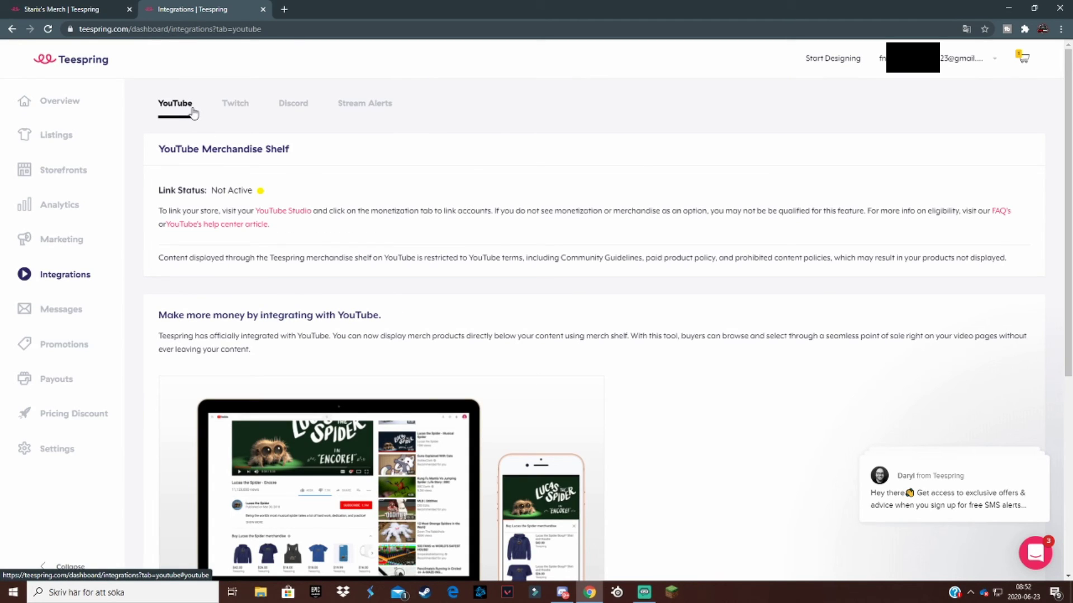